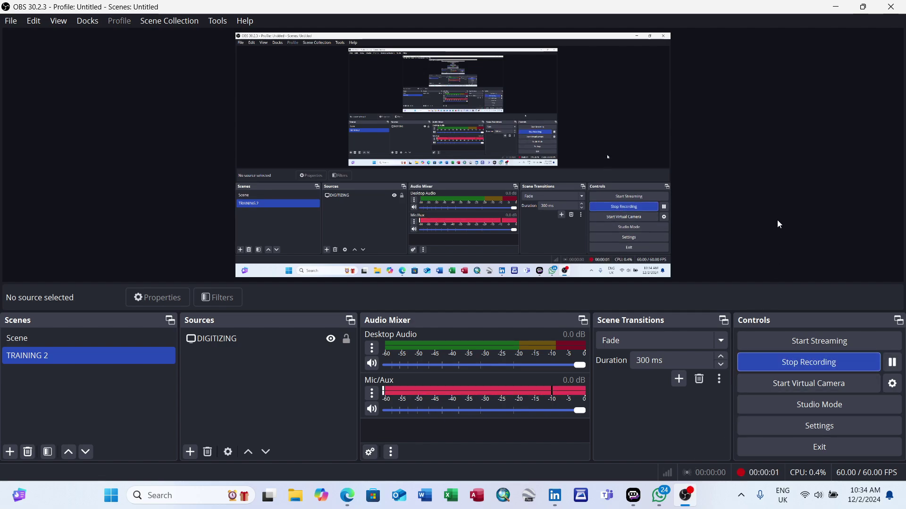
# - Minimize the OBS Studio window so the Windows desktop shows
pyautogui.click(836, 7)
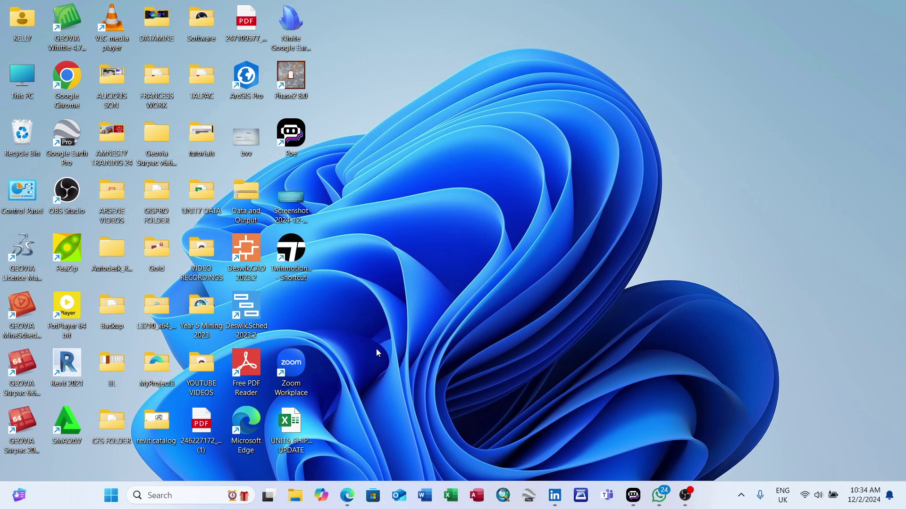
# - Launch Surpac 2020 and browse the Navigator to Users > KELLY > Desktop > Gold
pyautogui.doubleClick(20, 429)
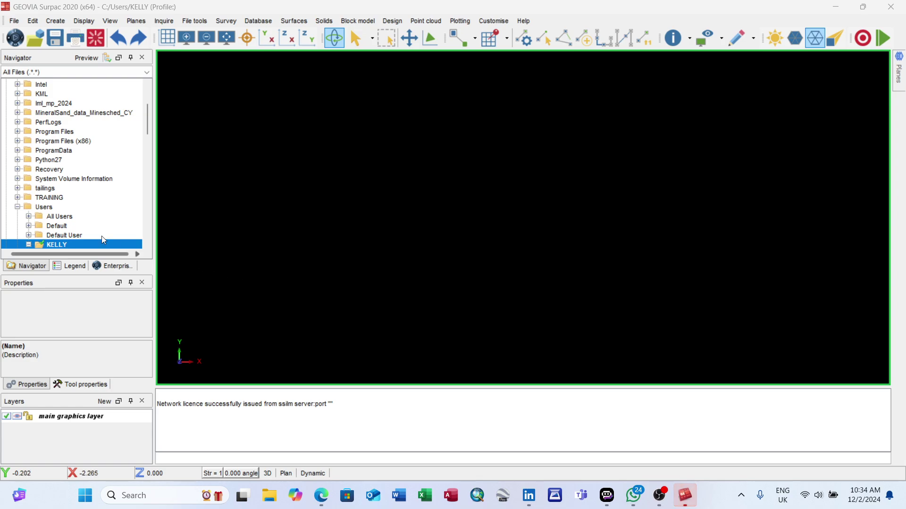
pyautogui.scroll(-2, 66, 218)
pyautogui.scroll(-4, 68, 218)
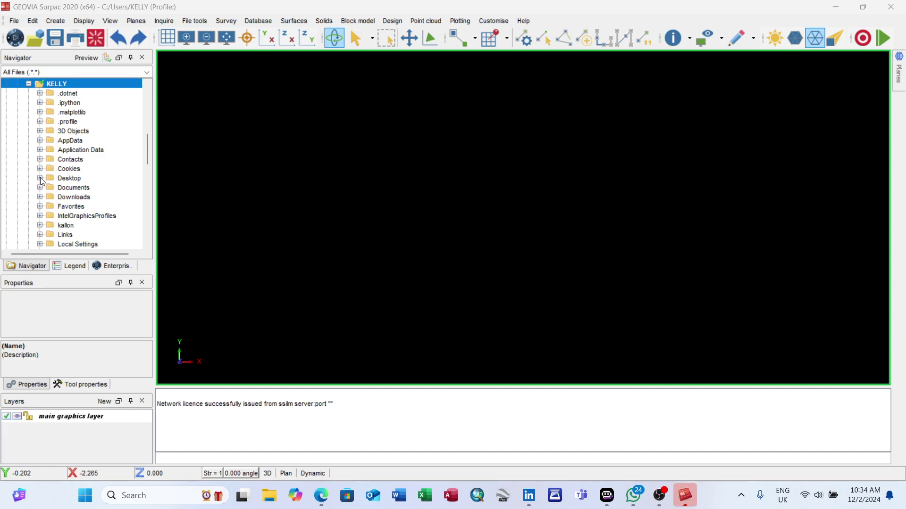
pyautogui.click(40, 179)
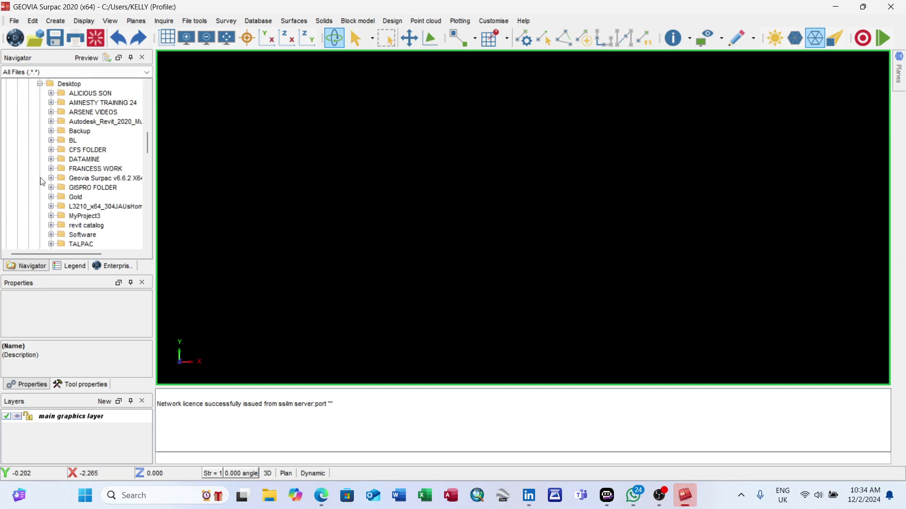
pyautogui.click(48, 178)
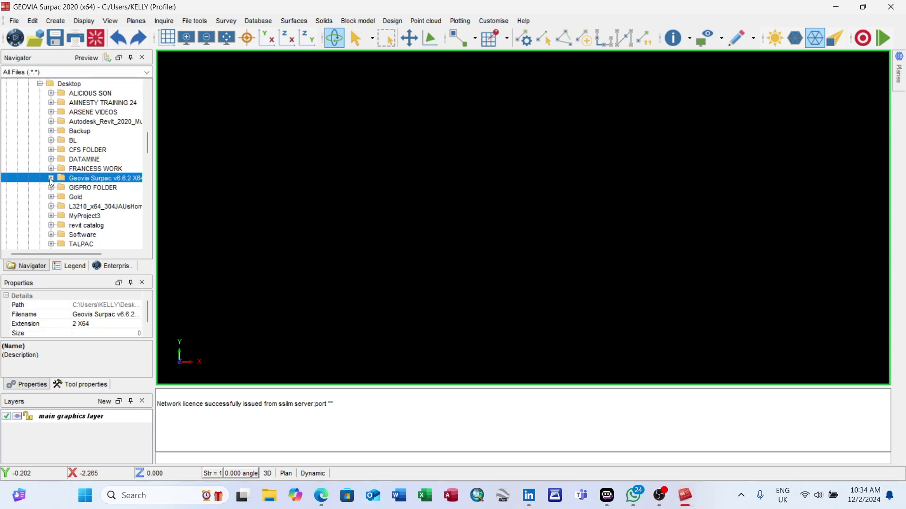
pyautogui.click(75, 197)
pyautogui.doubleClick(75, 198)
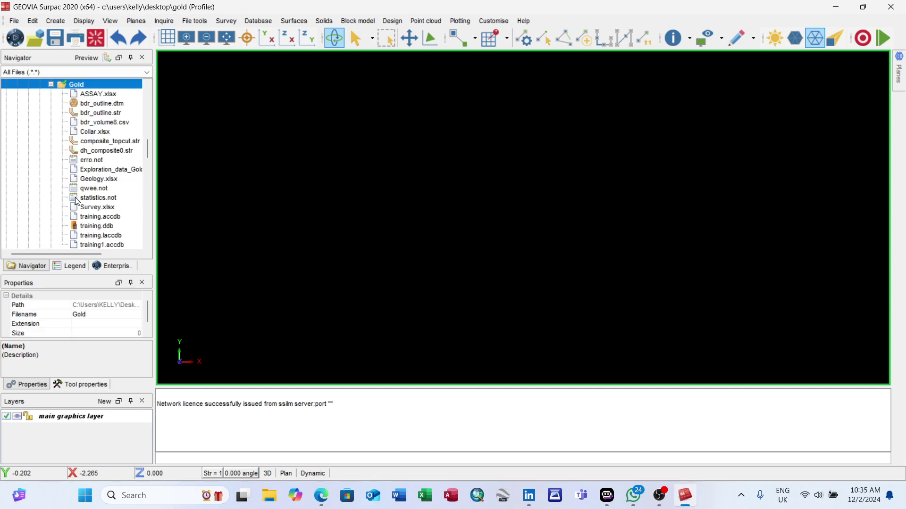
# - Make Gold the work directory, clear the message log and connect training.ddb
pyautogui.rightClick(82, 84)
pyautogui.click(131, 90)
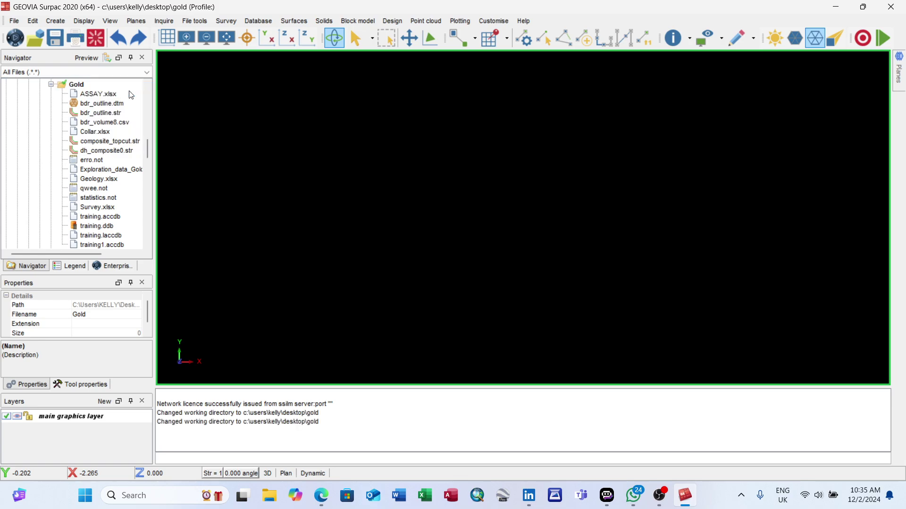
pyautogui.rightClick(239, 411)
pyautogui.click(255, 412)
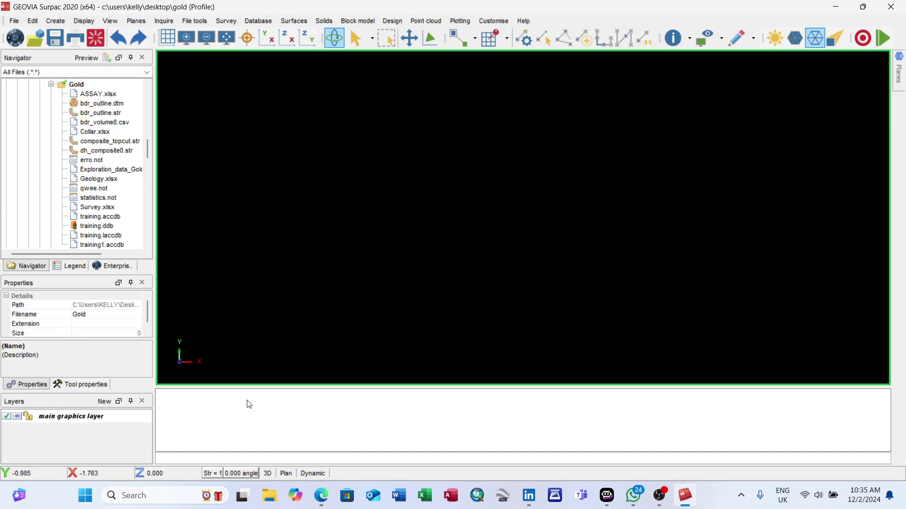
pyautogui.click(99, 226)
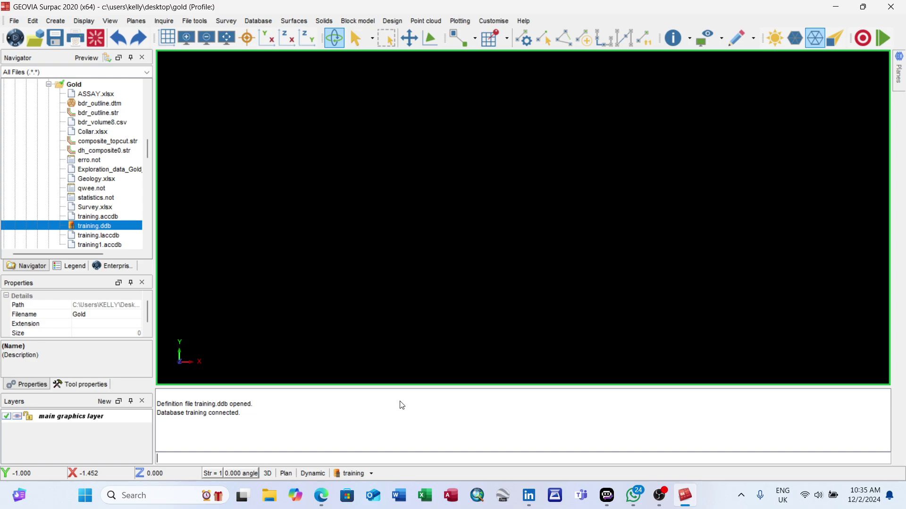
# - Request a new block model named 'practice' from Block model > New / Open
pyautogui.click(366, 21)
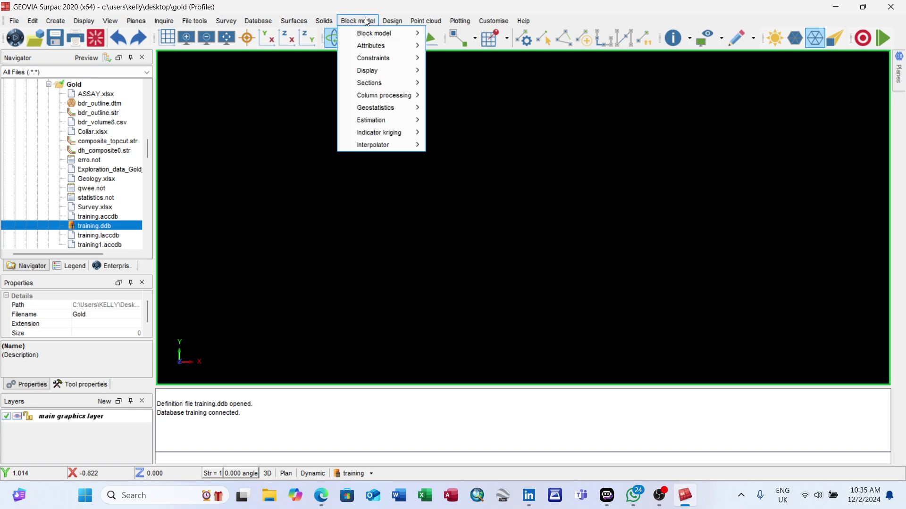
pyautogui.moveTo(372, 34)
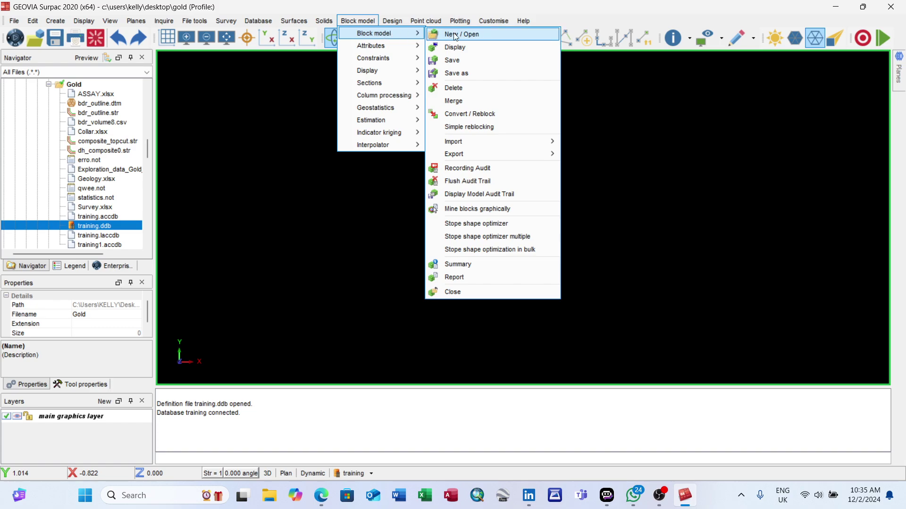
pyautogui.click(478, 33)
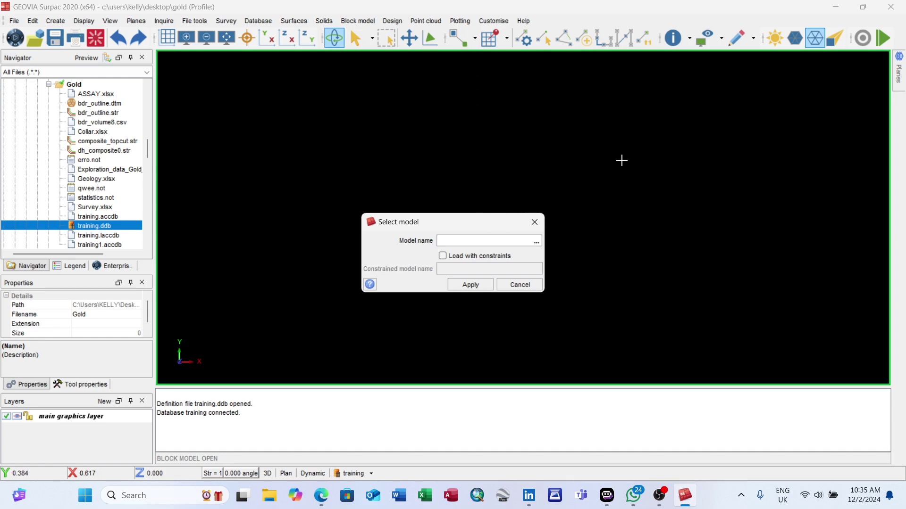
pyautogui.write('practice')
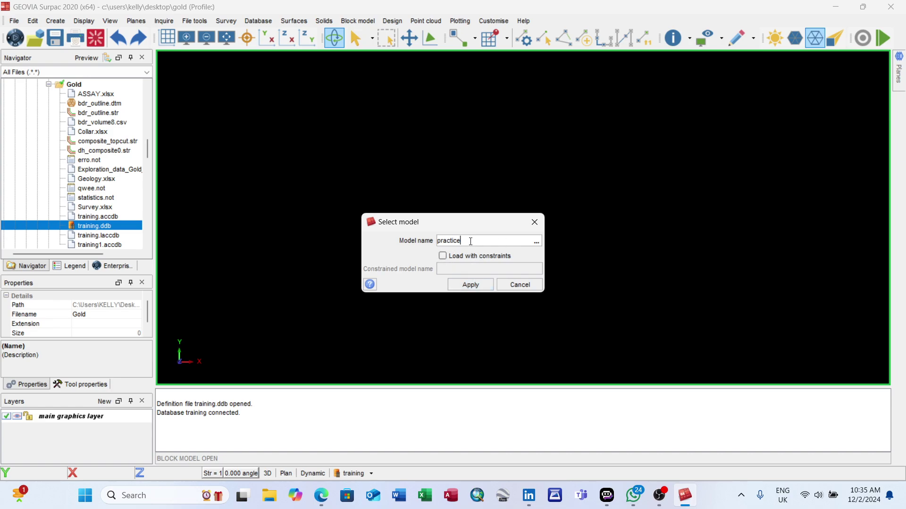
pyautogui.click(471, 284)
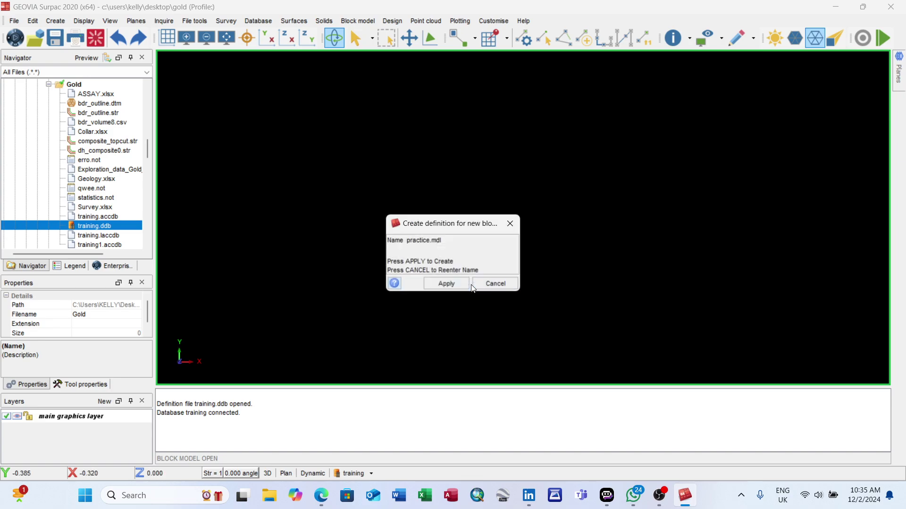
# - Create the practice.mdl definition set to get extents from a string file, browsing for it
pyautogui.click(444, 284)
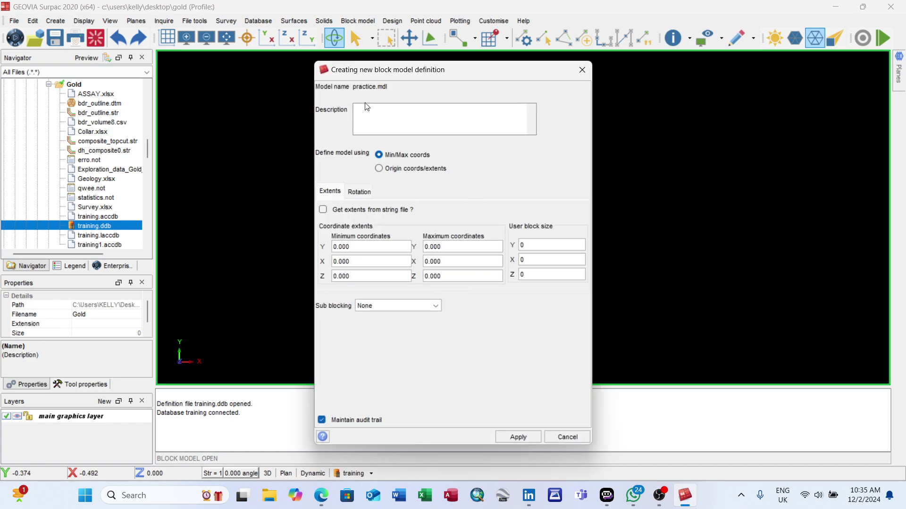
pyautogui.click(437, 122)
pyautogui.click(323, 211)
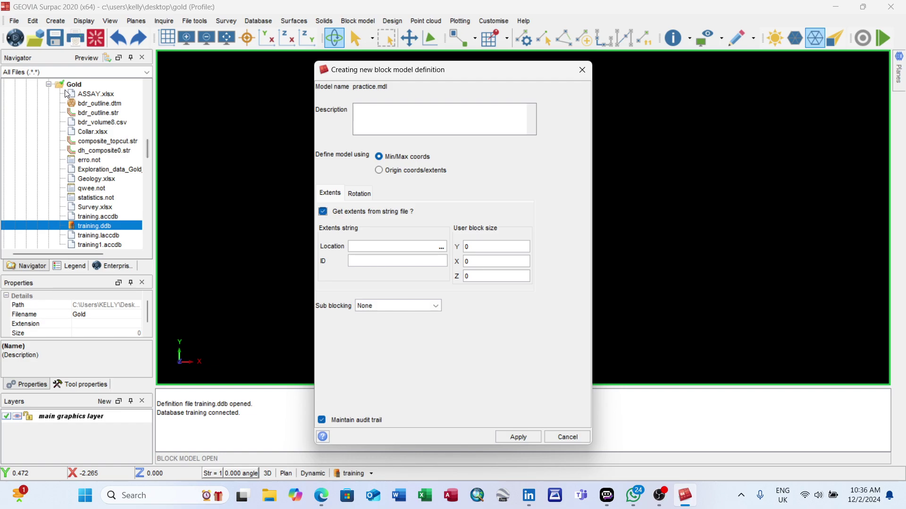
pyautogui.click(442, 247)
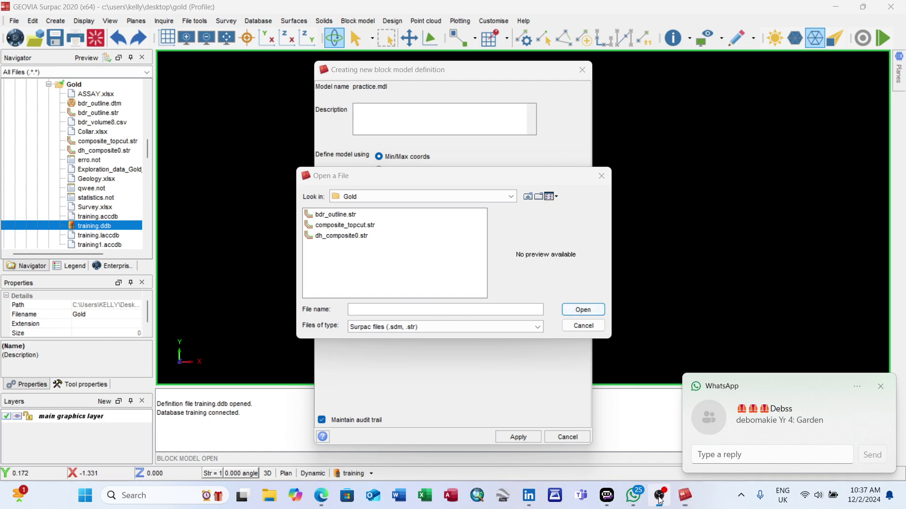
# - Dismiss the WhatsApp notification in OBS and hide OBS to return to Surpac
pyautogui.click(660, 495)
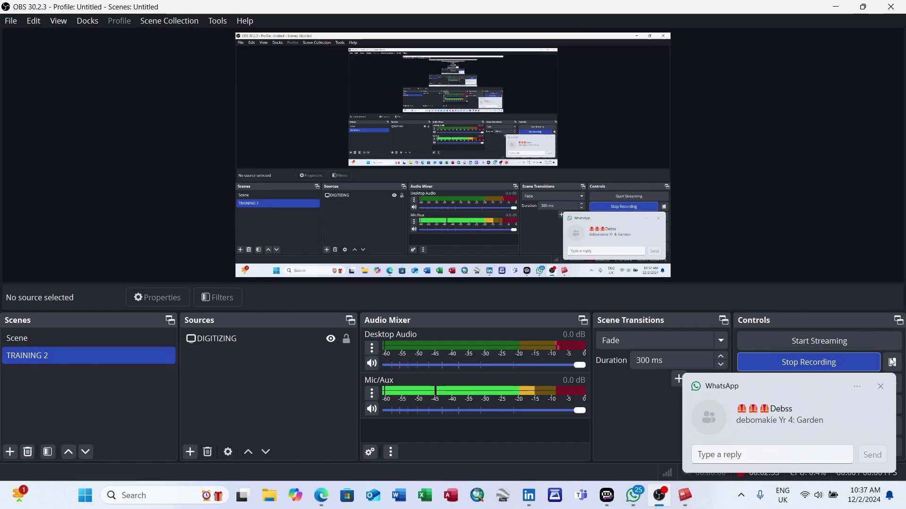
pyautogui.click(880, 387)
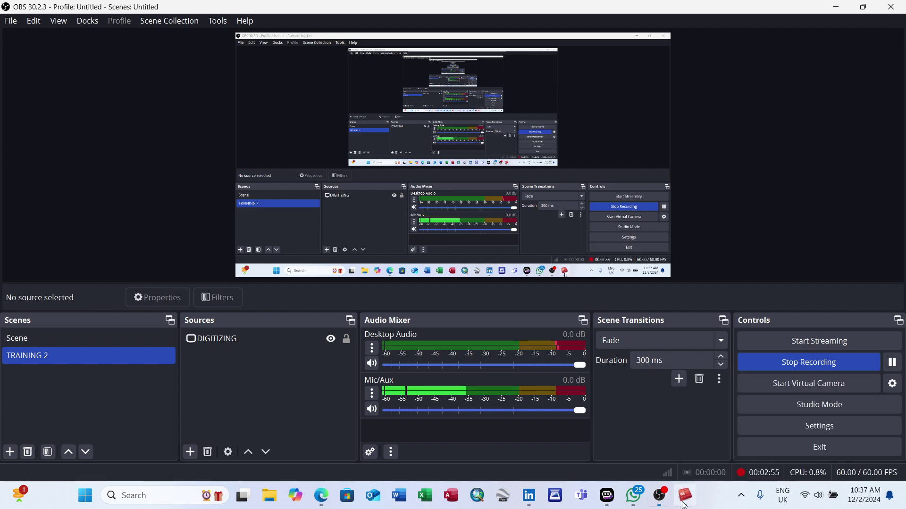
pyautogui.press('super+Down')
pyautogui.click(833, 8)
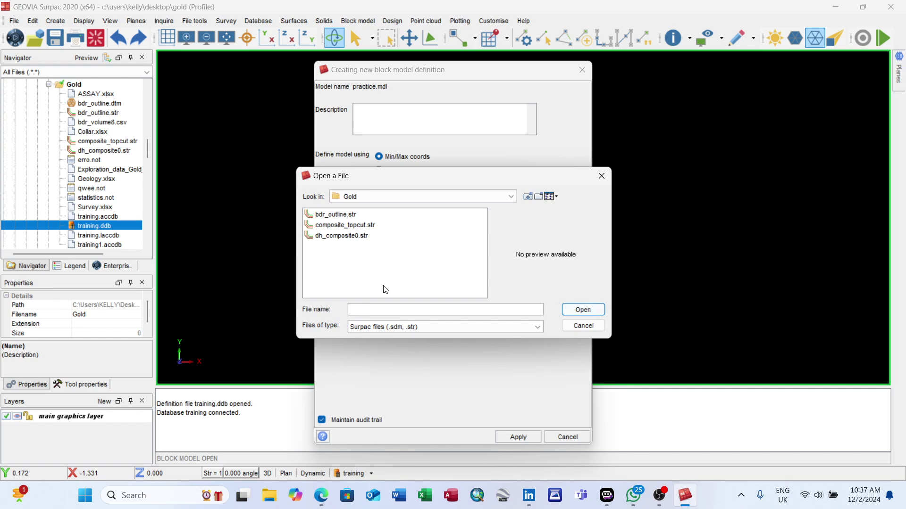
# - Cancel the file chooser, the practice.mdl definition and the model selection dialogs
pyautogui.click(581, 326)
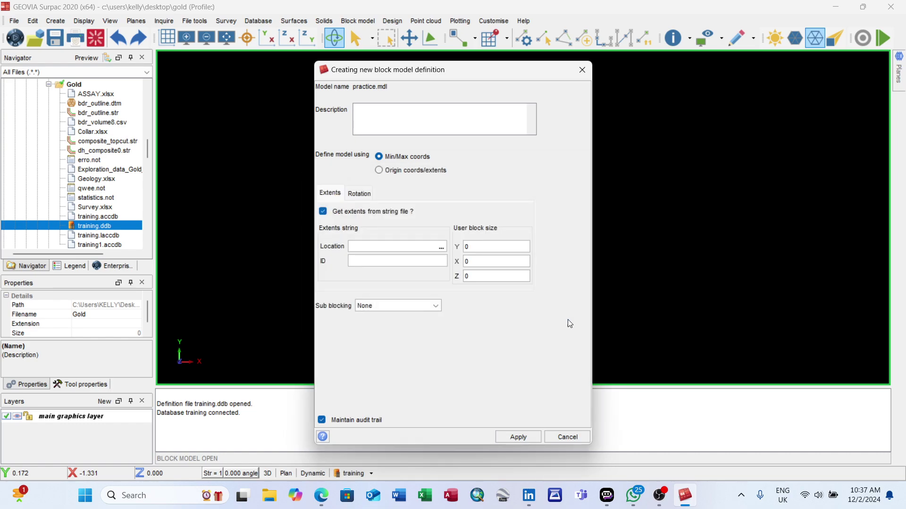
pyautogui.click(567, 437)
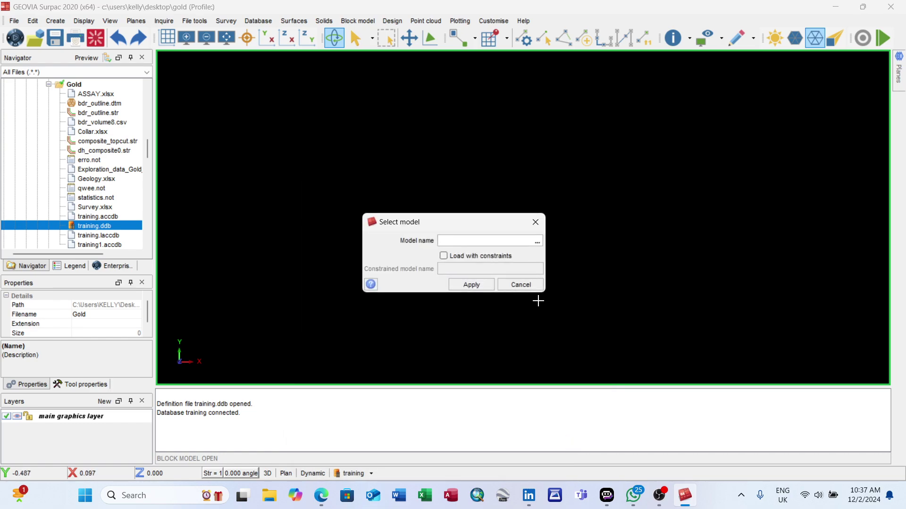
pyautogui.click(521, 283)
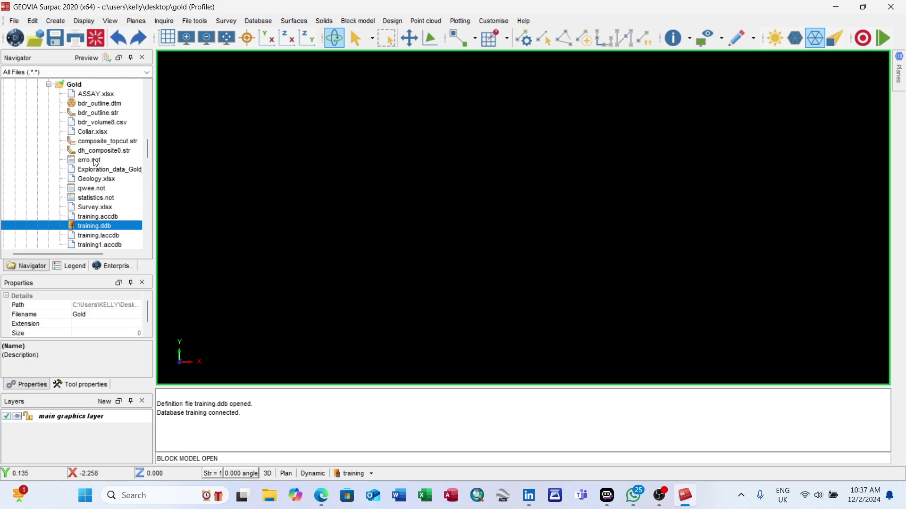
pyautogui.scroll(-3, 95, 166)
pyautogui.scroll(4, 93, 168)
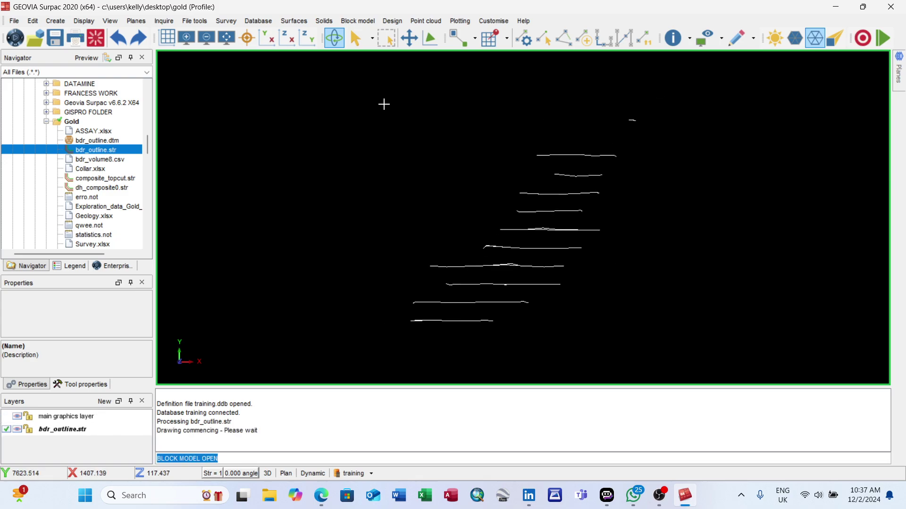
pyautogui.click(95, 38)
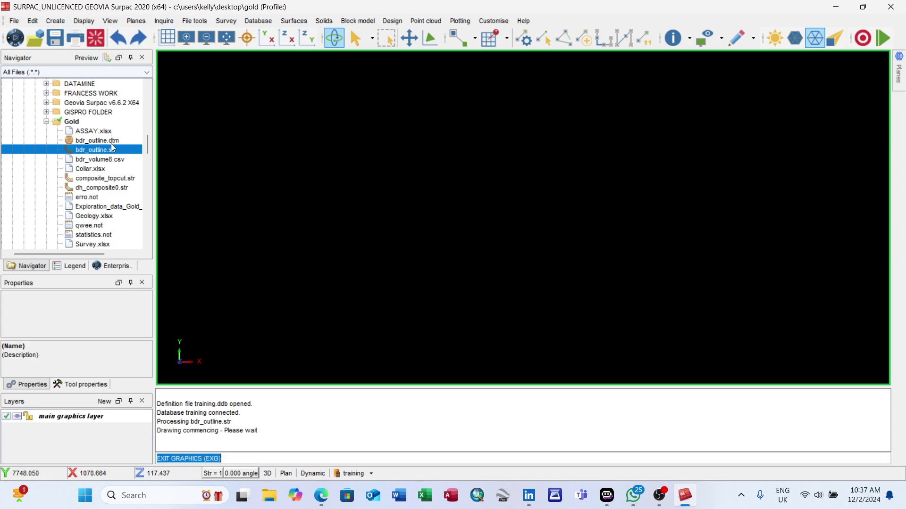
pyautogui.moveTo(112, 142); pyautogui.dragTo(403, 154)
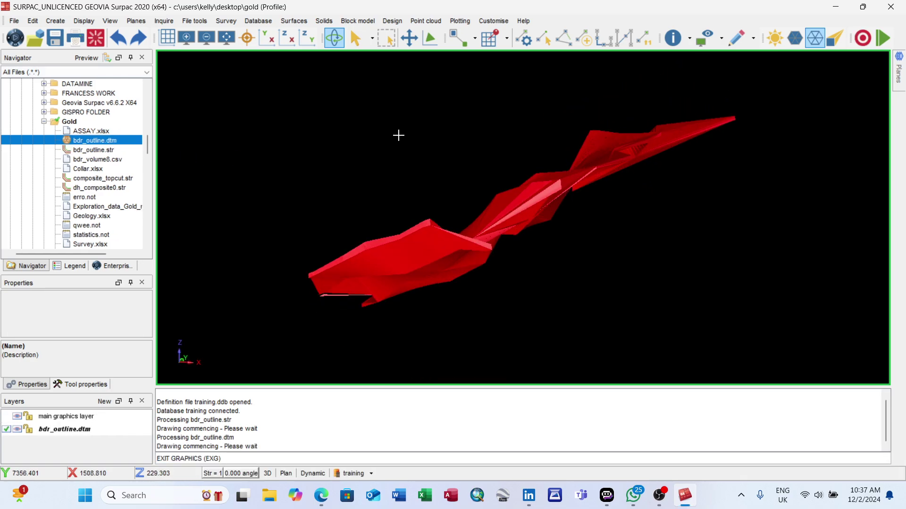
pyautogui.rightClick(364, 408)
pyautogui.click(384, 409)
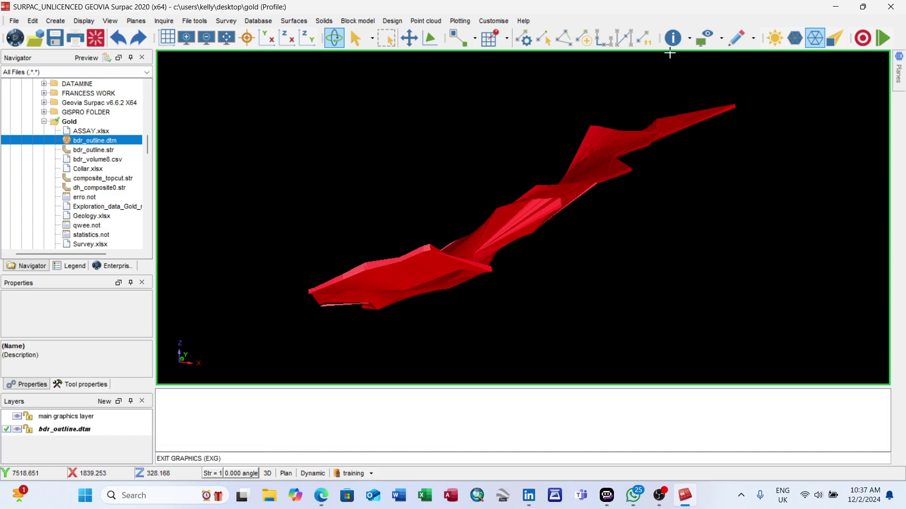
pyautogui.click(95, 38)
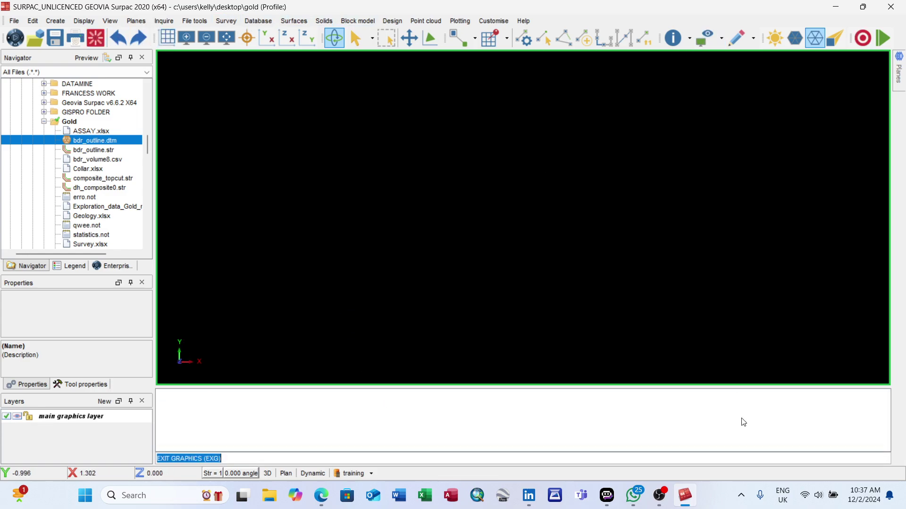
# - Define a new block model 'training.mdl' with extents taken from a string file
pyautogui.moveTo(685, 502)
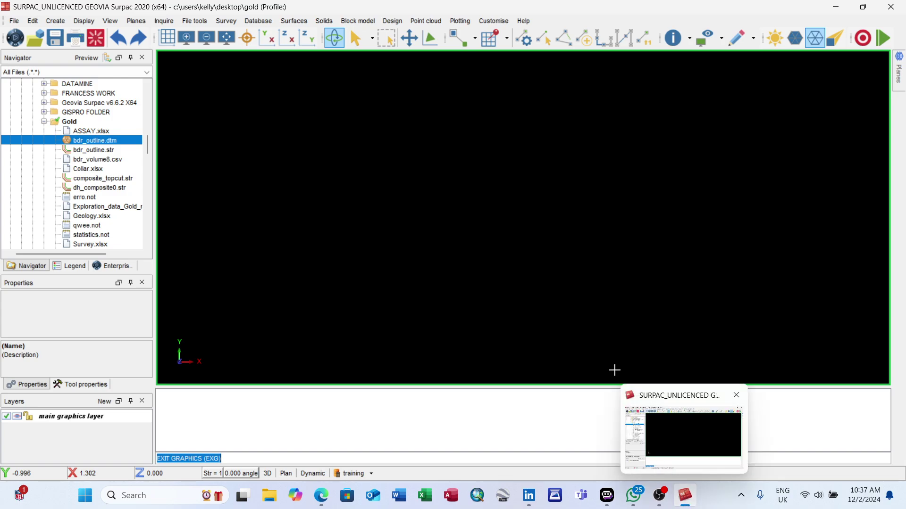
pyautogui.click(359, 21)
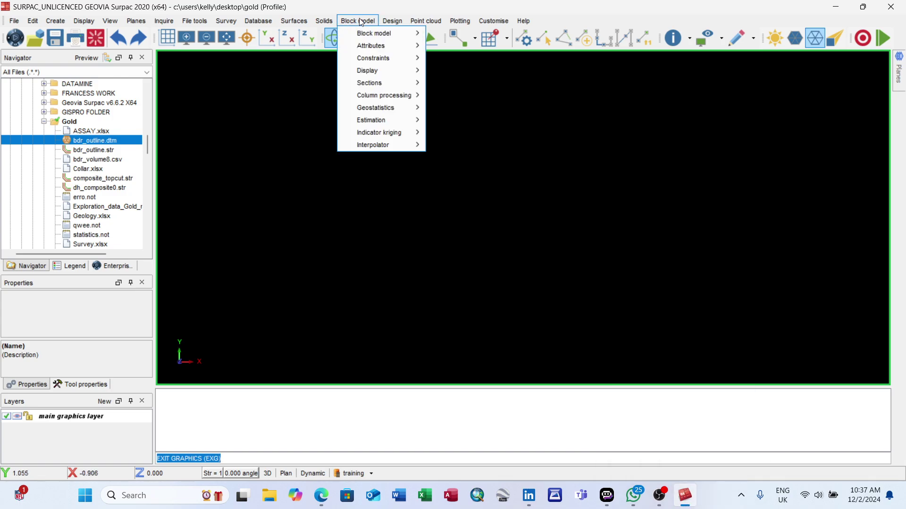
pyautogui.moveTo(372, 33)
pyautogui.click(483, 32)
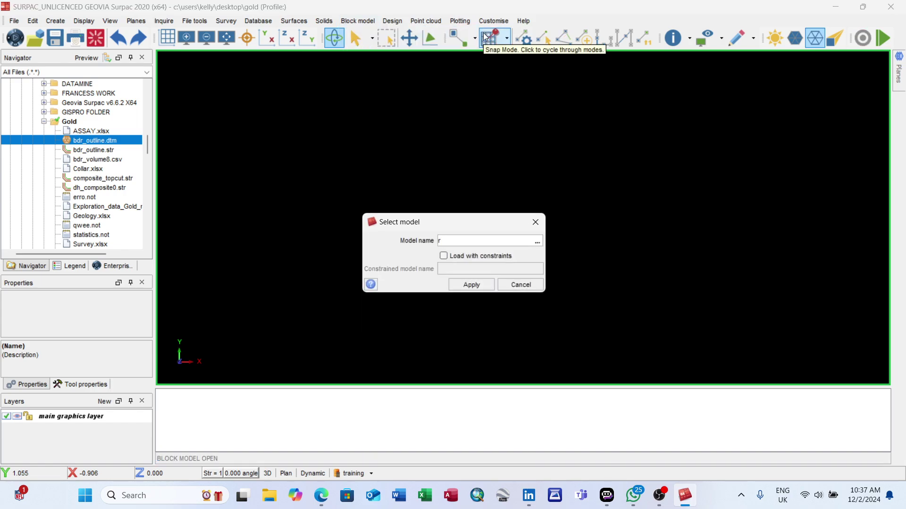
pyautogui.write('training')
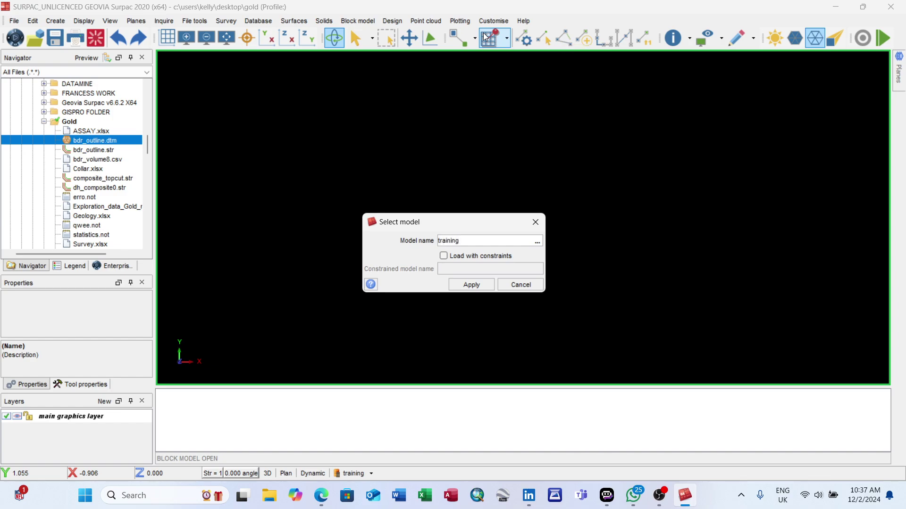
pyautogui.click(471, 284)
pyautogui.click(442, 283)
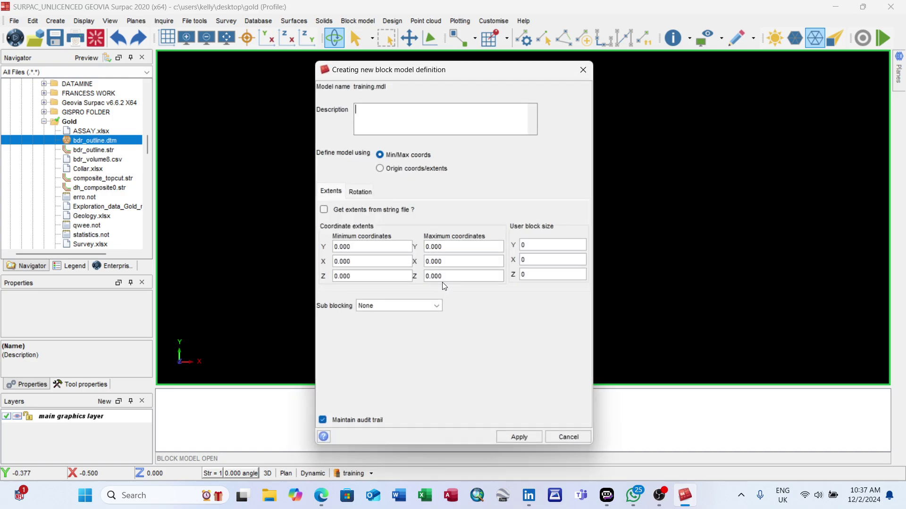
pyautogui.click(324, 210)
pyautogui.click(659, 495)
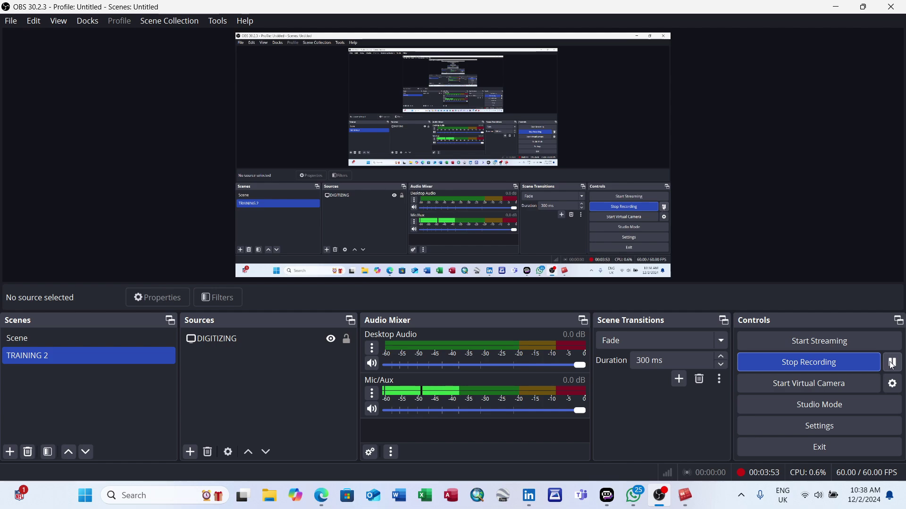
# - Pause and resume the OBS screen recording
pyautogui.click(891, 364)
pyautogui.click(891, 364)
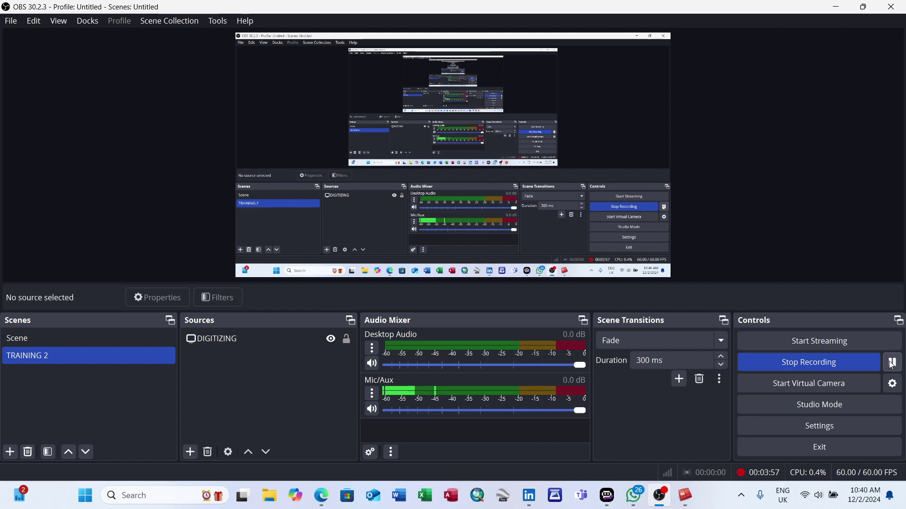
pyautogui.click(891, 364)
pyautogui.click(889, 367)
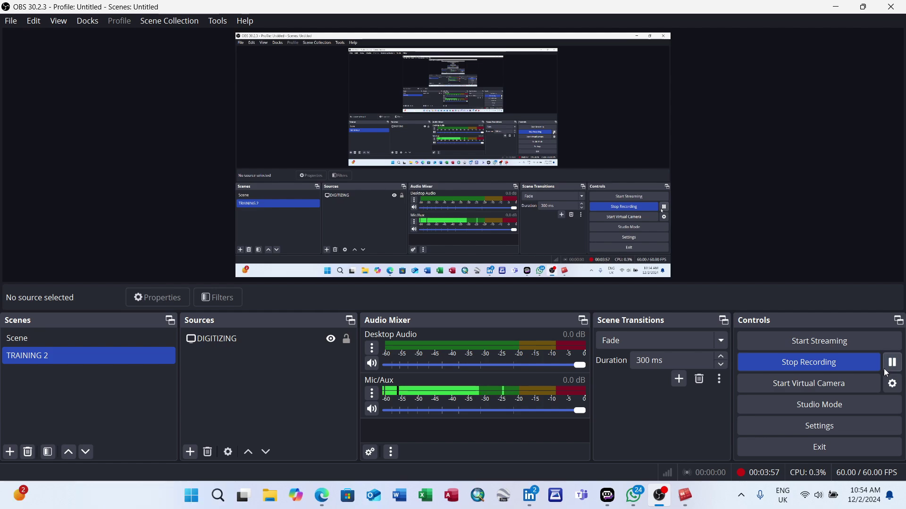
# - Back in Surpac, zoom to the orebody's extents and clear the graphics area
pyautogui.click(684, 495)
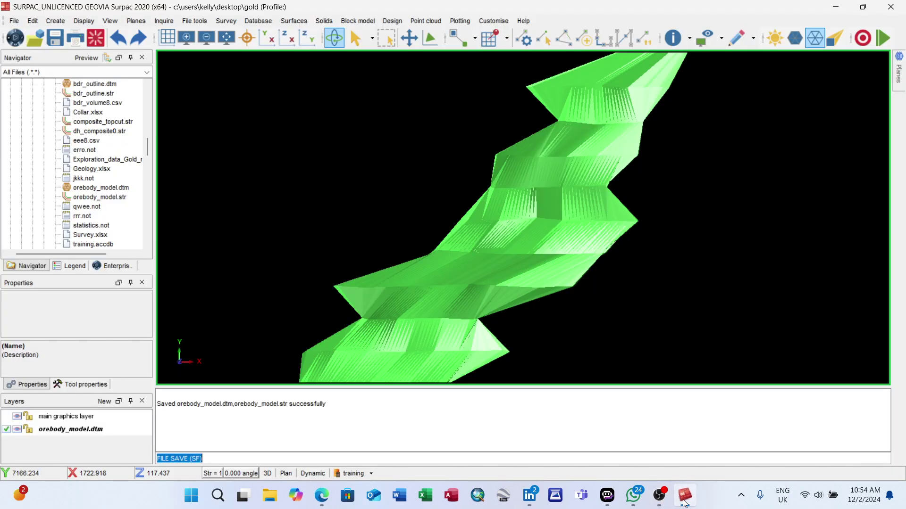
pyautogui.click(227, 37)
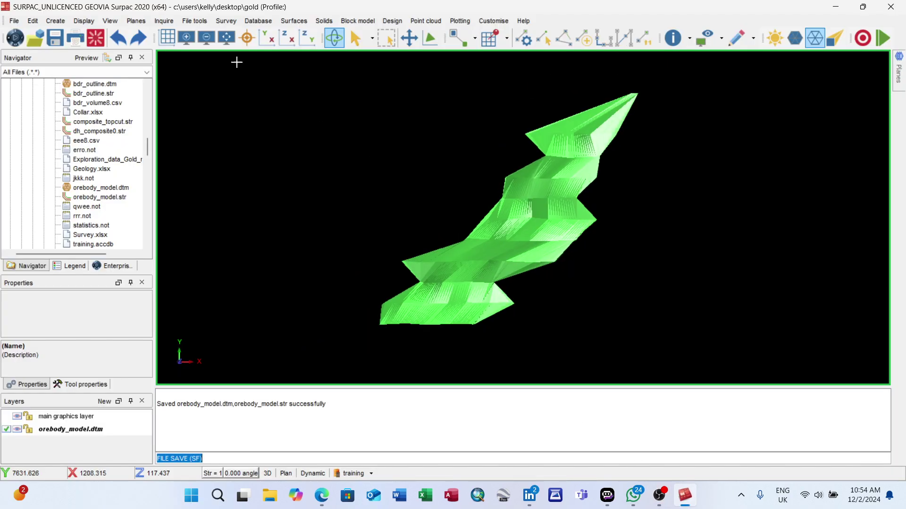
pyautogui.click(95, 39)
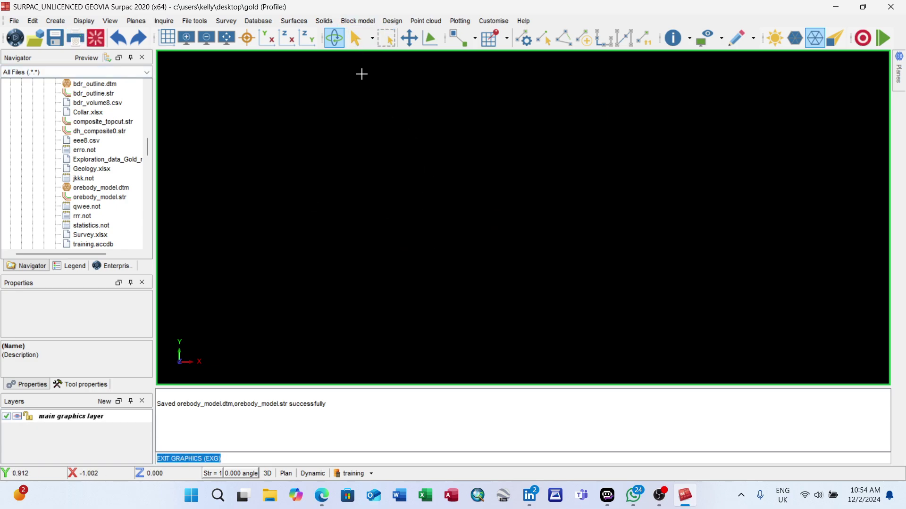
# - Start a new block model named 'unit4' and confirm creating the unit4.mdl definition
pyautogui.click(357, 21)
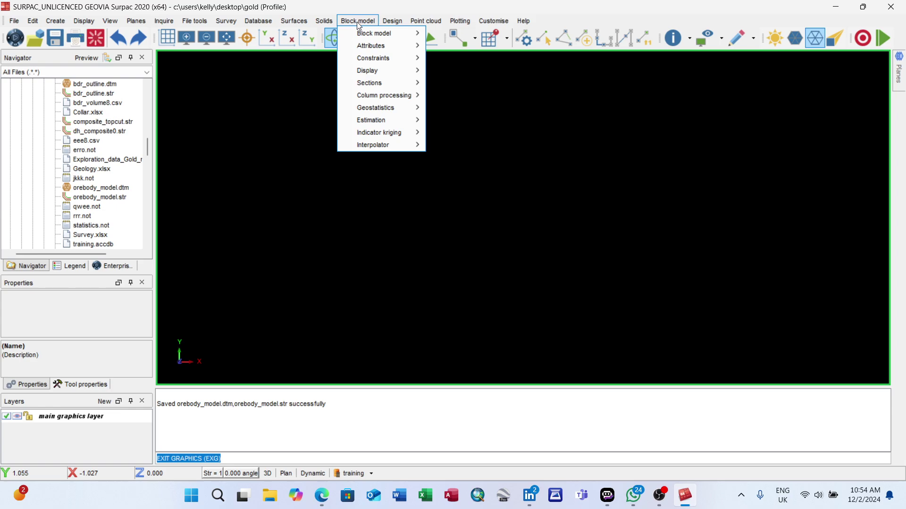
pyautogui.moveTo(404, 34)
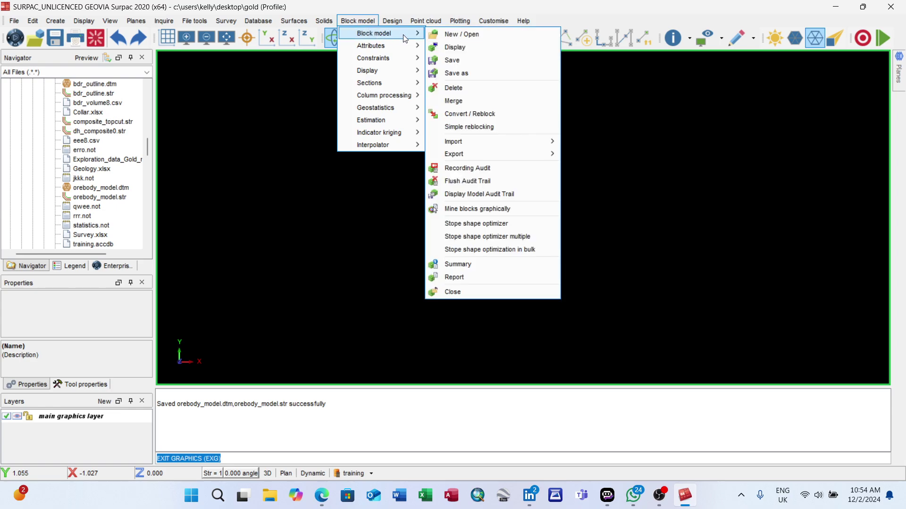
pyautogui.click(481, 39)
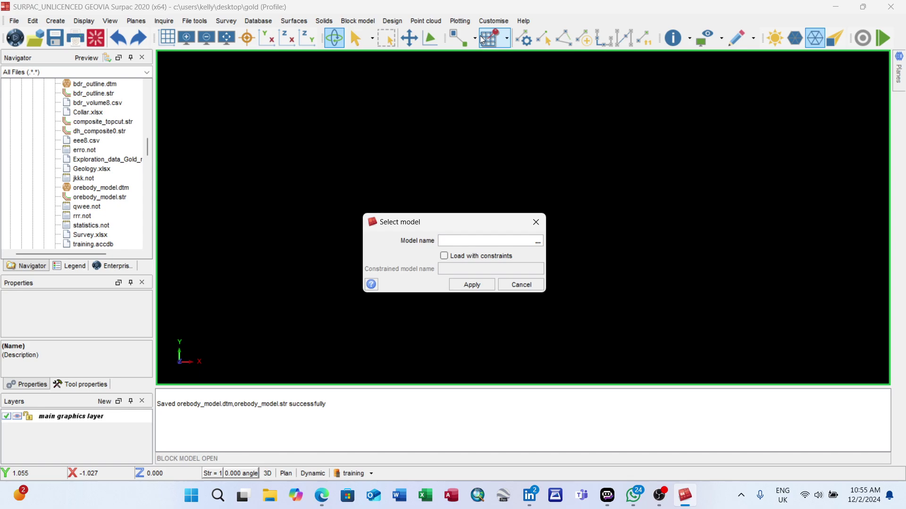
pyautogui.write('kbk')
pyautogui.press('BackSpace')
pyautogui.press('BackSpace')
pyautogui.write('uni')
pyautogui.click(475, 289)
pyautogui.click(460, 289)
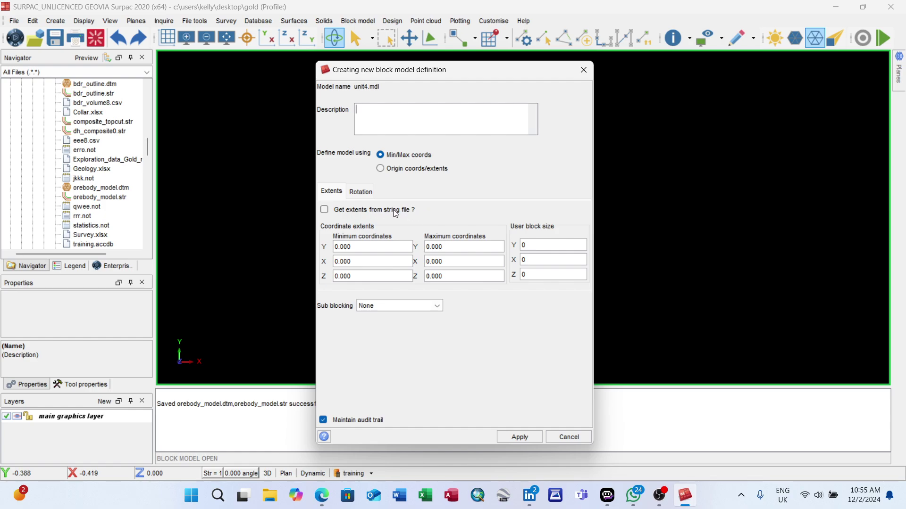
# - Load unit4.mdl extents from the string file orebody_model.str
pyautogui.click(324, 209)
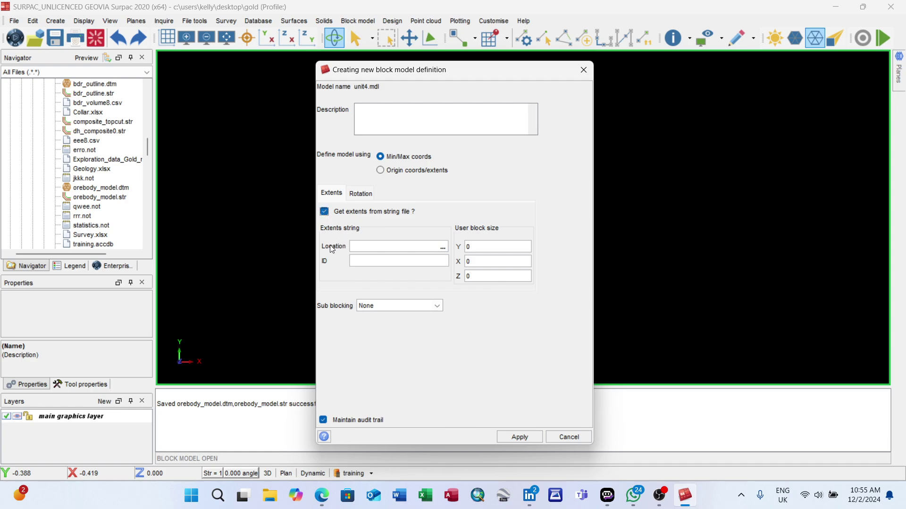
pyautogui.click(443, 247)
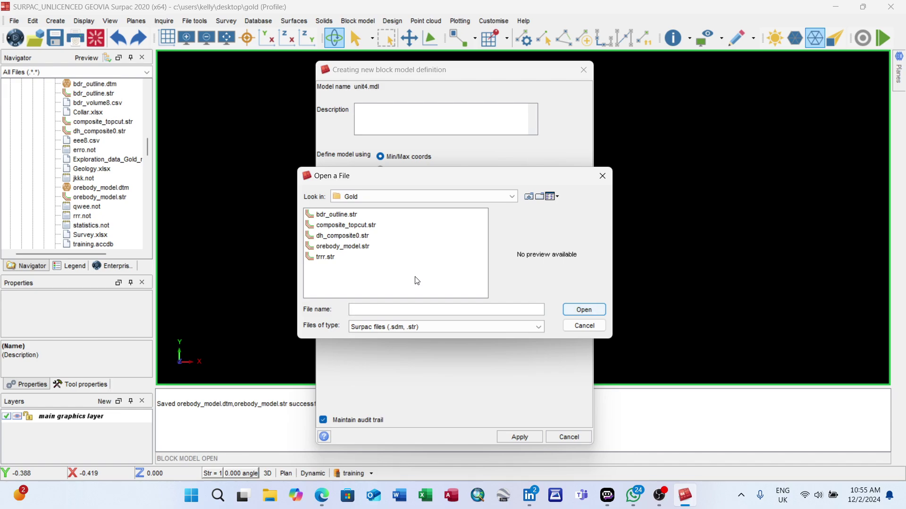
pyautogui.click(343, 248)
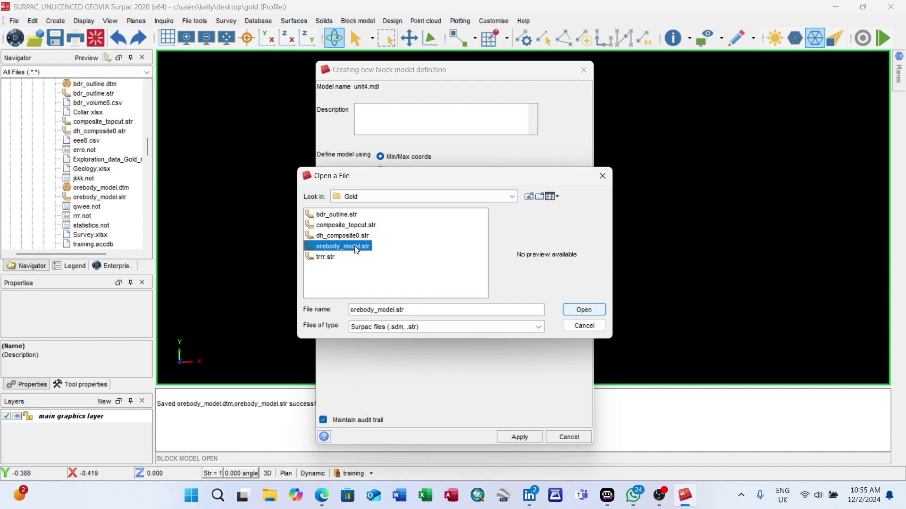
pyautogui.click(583, 311)
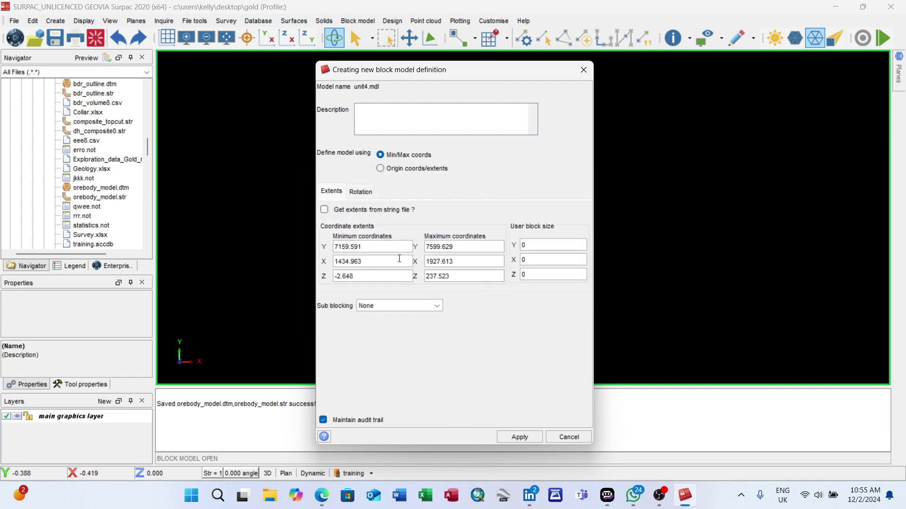
# - Set user block size Y 10, X 10, Z 5 and apply the unit4.mdl definition
pyautogui.doubleClick(541, 248)
pyautogui.write('10')
pyautogui.doubleClick(541, 258)
pyautogui.write('10')
pyautogui.doubleClick(541, 274)
pyautogui.write('5')
pyautogui.click(525, 439)
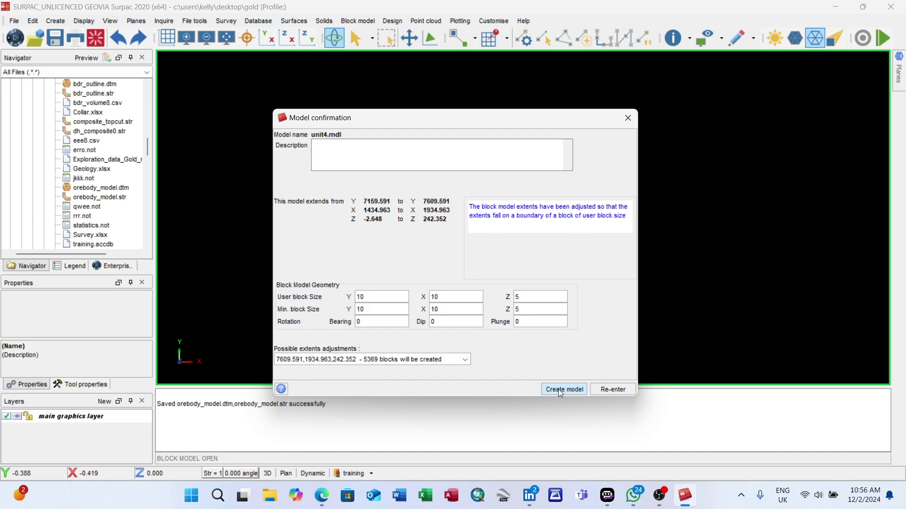
# - Create the unit4 block model and display it from its status-bar menu
pyautogui.click(563, 389)
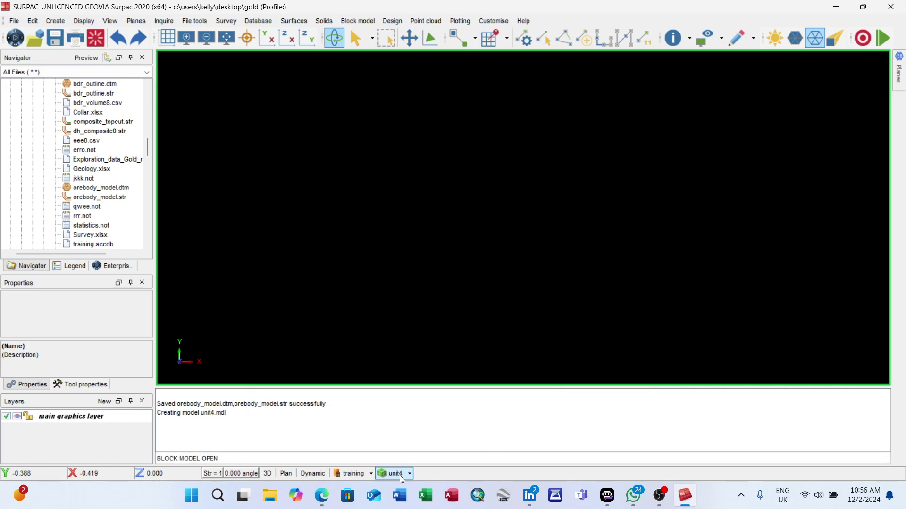
pyautogui.click(409, 473)
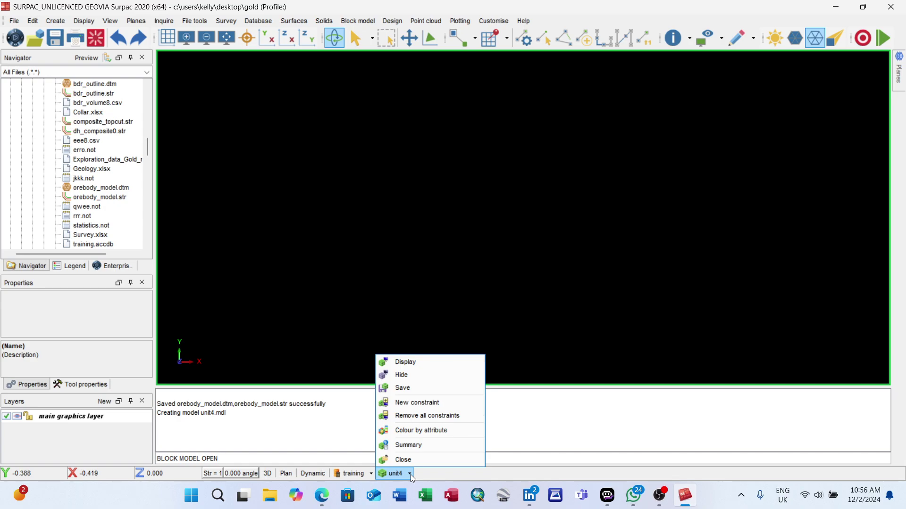
pyautogui.click(447, 459)
pyautogui.click(408, 475)
pyautogui.click(418, 360)
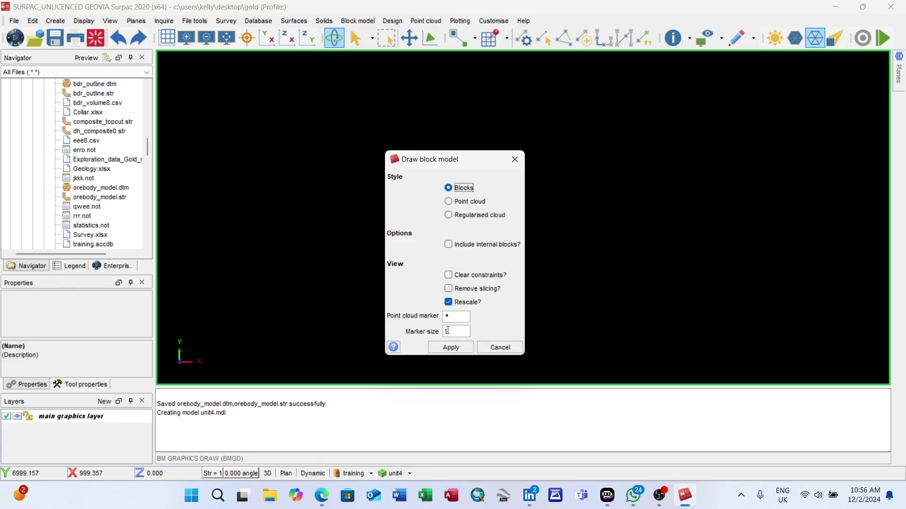
pyautogui.click(451, 348)
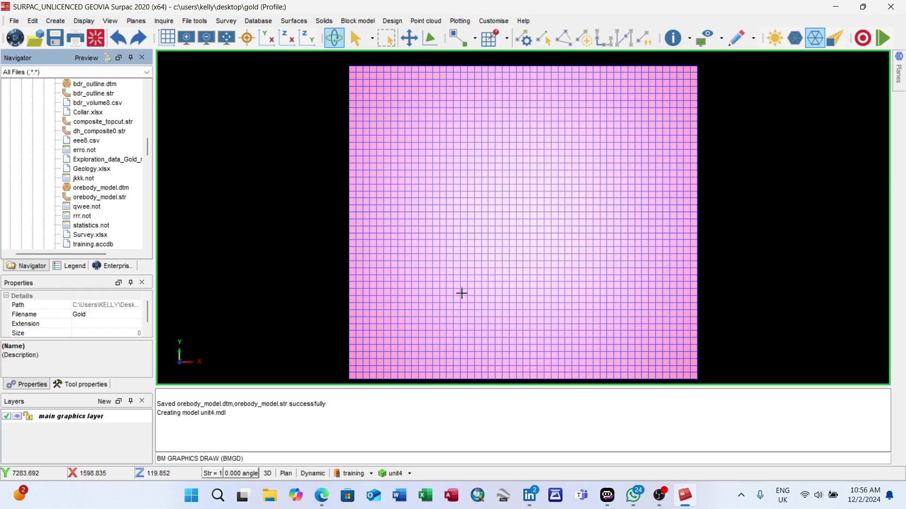
# - Return to plan view and pan and zoom to frame the pink unit4 block grid
pyautogui.moveTo(461, 295)
pyautogui.mouseDown()
pyautogui.moveTo(486, 236)
pyautogui.moveTo(507, 255)
pyautogui.mouseUp()
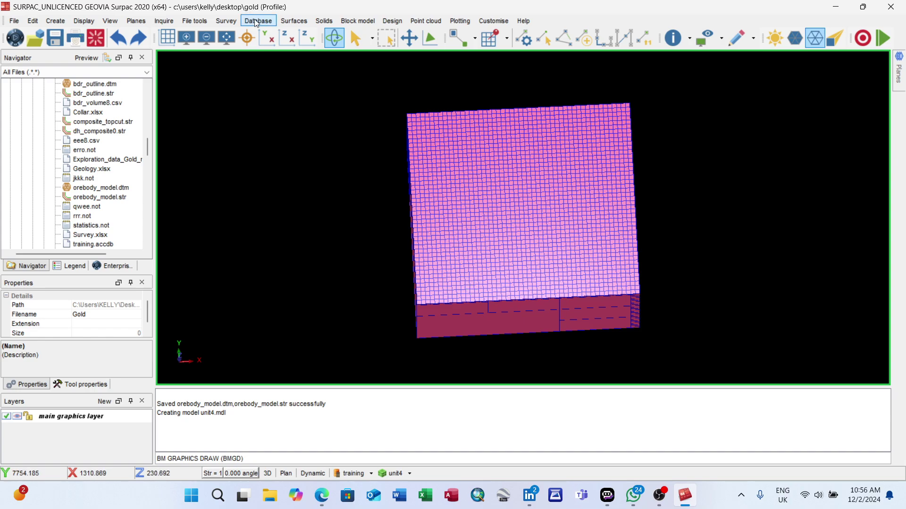
pyautogui.click(266, 40)
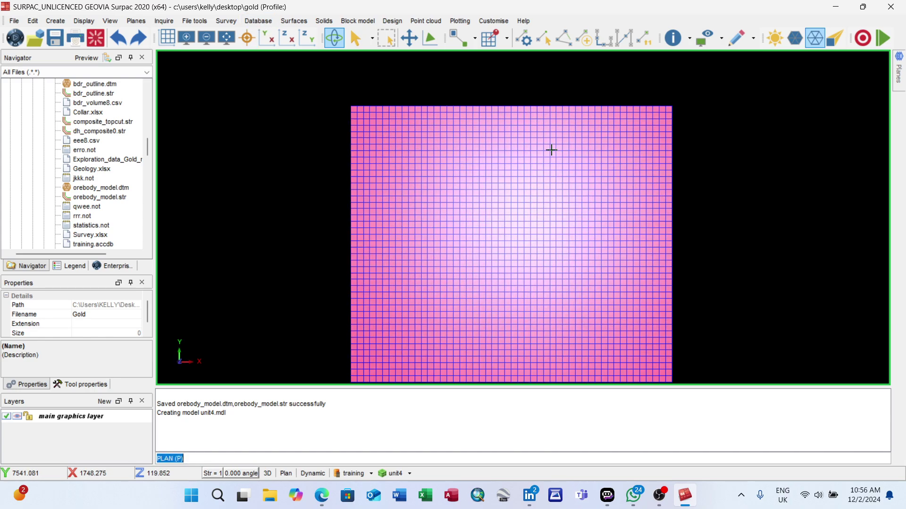
pyautogui.moveTo(546, 196); pyautogui.dragTo(536, 176, button='middle')
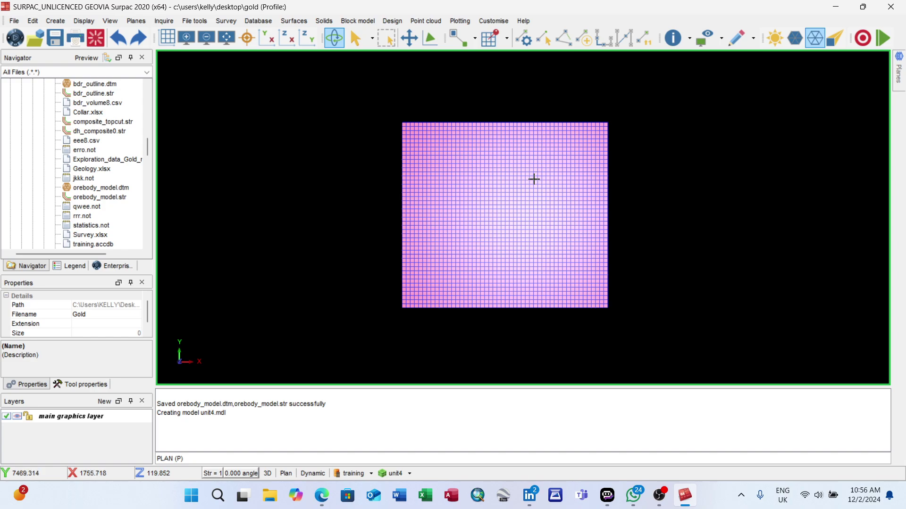
pyautogui.scroll(1, 533, 182)
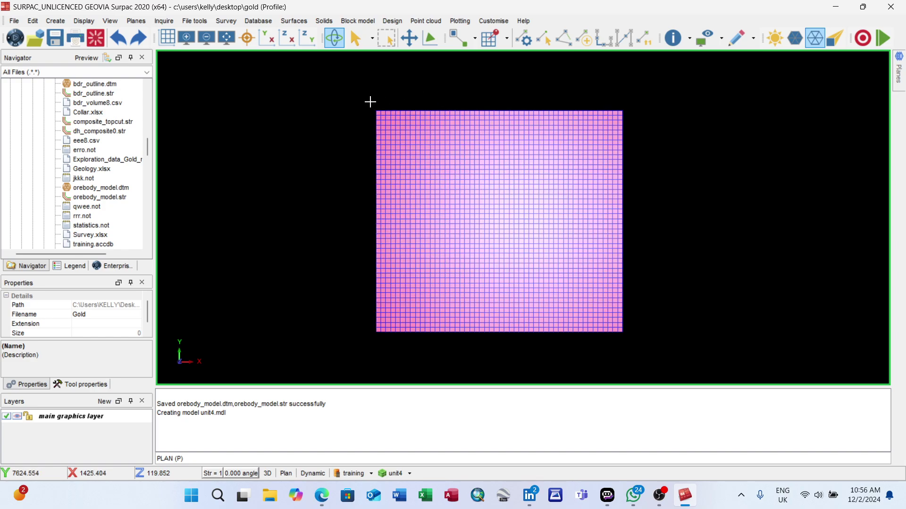
# - Start a new constraint file with type 3DM using the orebody_model.dtm solid
pyautogui.click(357, 21)
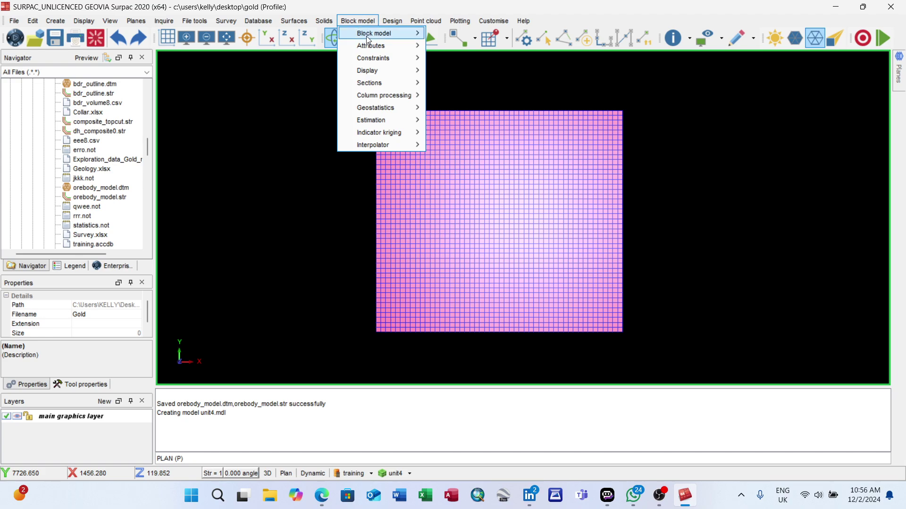
pyautogui.moveTo(378, 58)
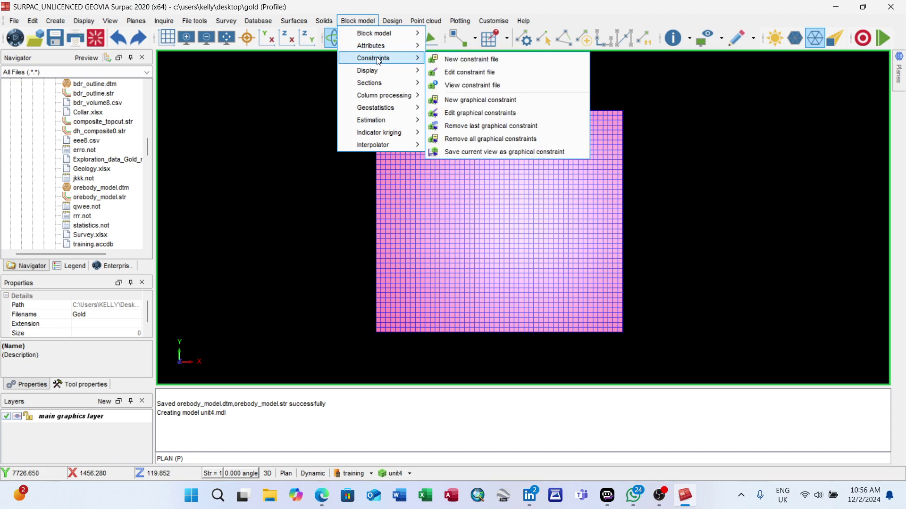
pyautogui.click(472, 59)
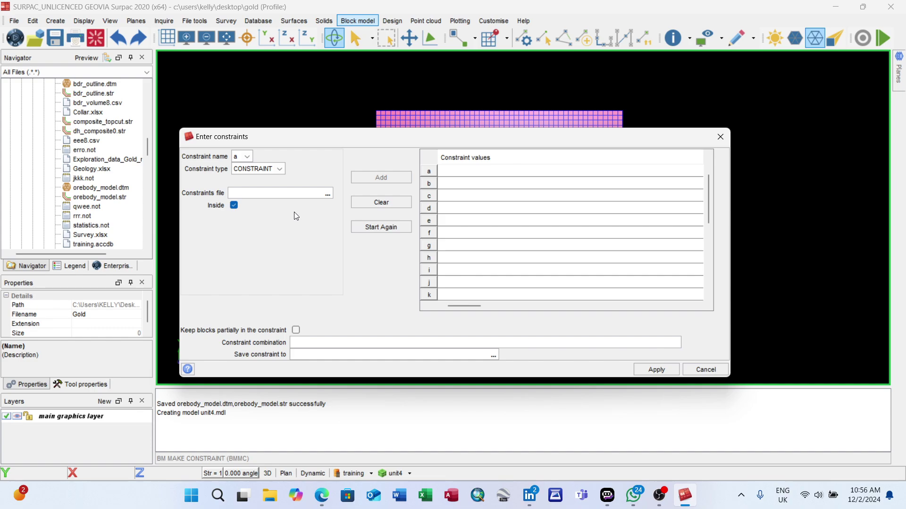
pyautogui.click(279, 168)
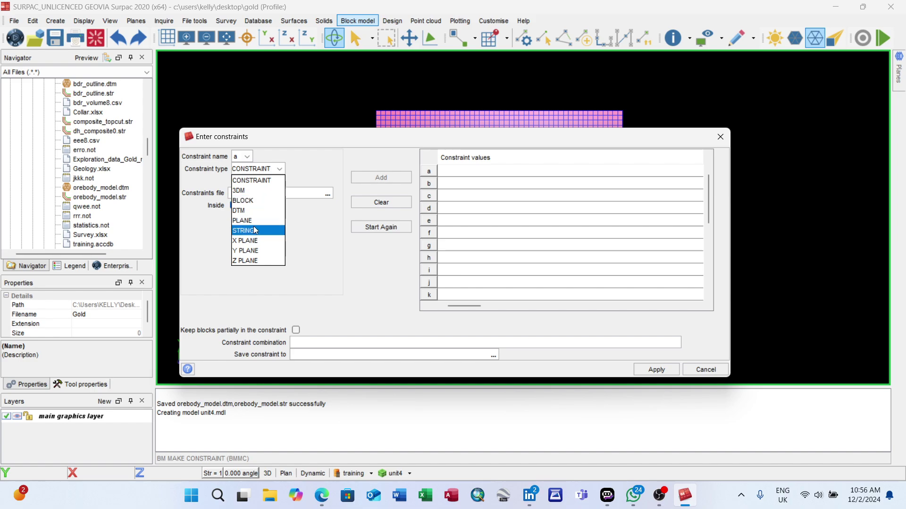
pyautogui.click(250, 191)
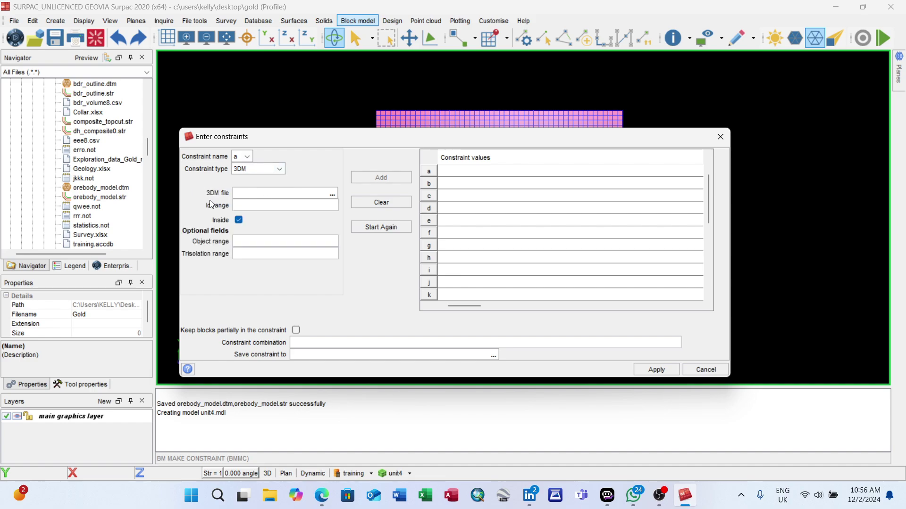
pyautogui.click(332, 194)
pyautogui.click(339, 226)
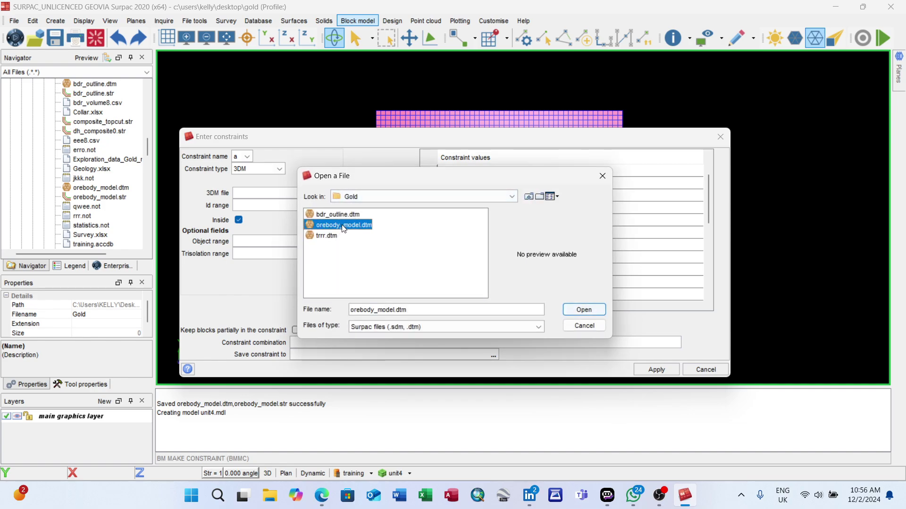
pyautogui.click(577, 309)
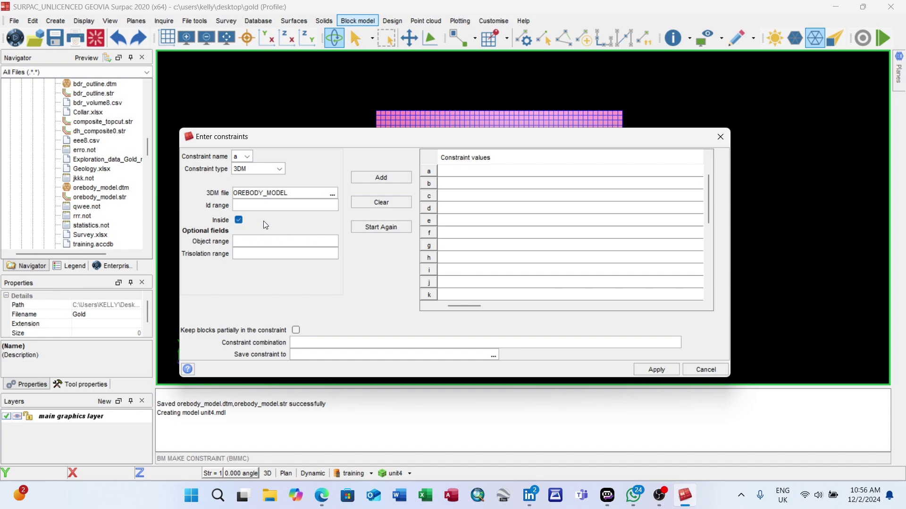
# - Add the Inside condition and save the constraint as unit4_constraint
pyautogui.click(390, 177)
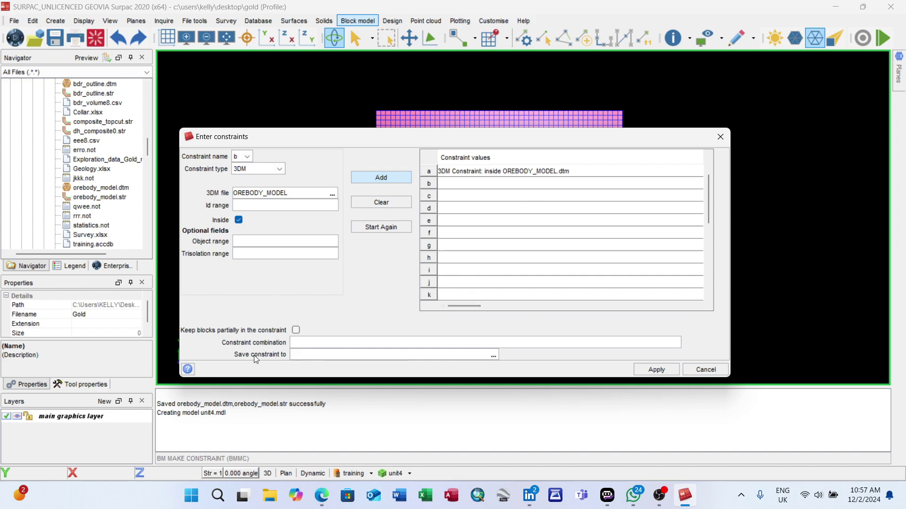
pyautogui.click(305, 354)
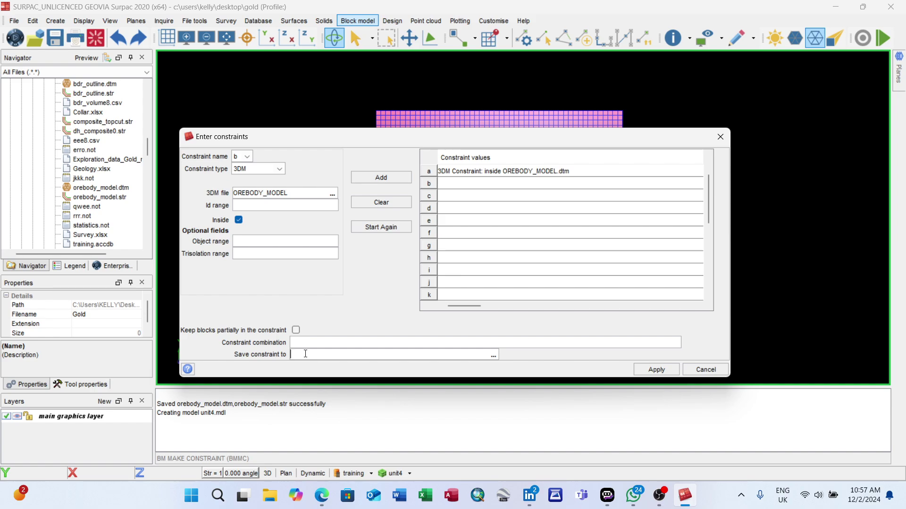
pyautogui.write('unit4_constraint')
pyautogui.click(656, 370)
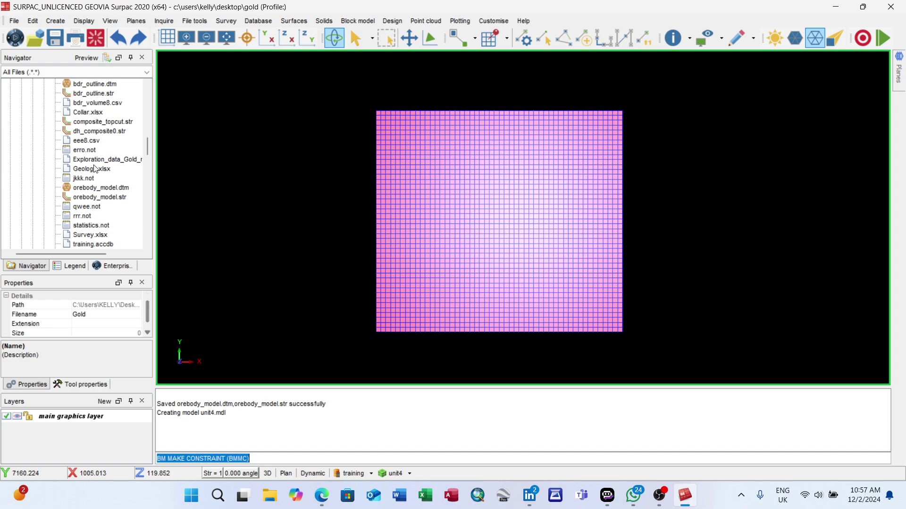
# - Drop unit4_constraint.con onto the model, then orbit and zoom to inspect the orebody blocks
pyautogui.scroll(-8, 104, 160)
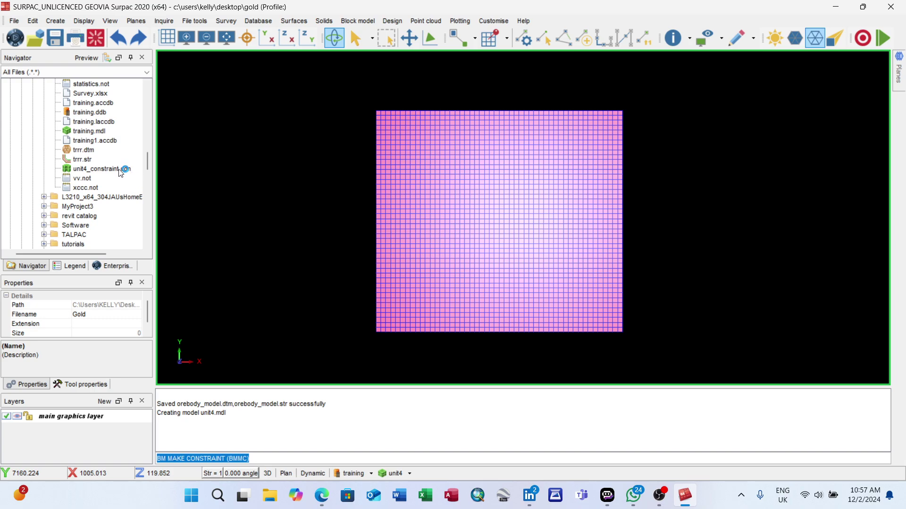
pyautogui.moveTo(122, 171); pyautogui.dragTo(485, 192)
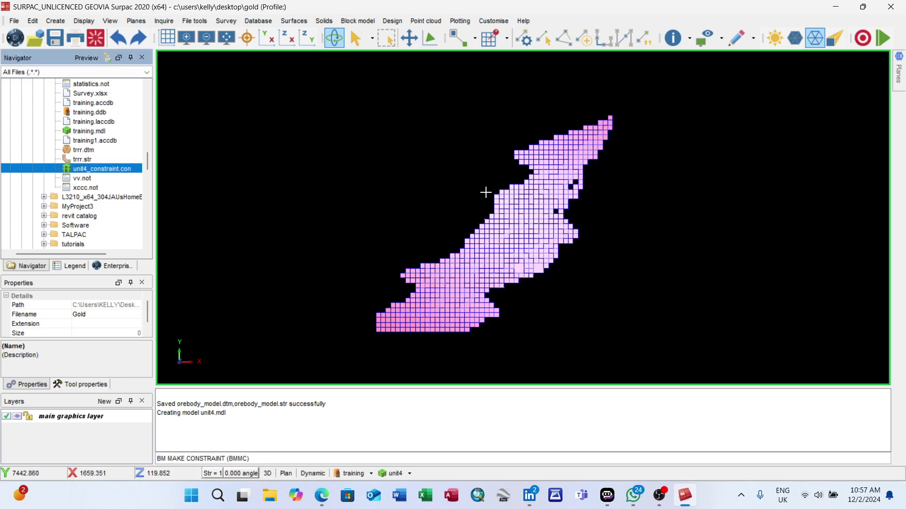
pyautogui.moveTo(505, 222); pyautogui.dragTo(594, 188)
pyautogui.moveTo(533, 229); pyautogui.dragTo(448, 170)
pyautogui.scroll(5, 413, 167)
pyautogui.scroll(-6, 414, 167)
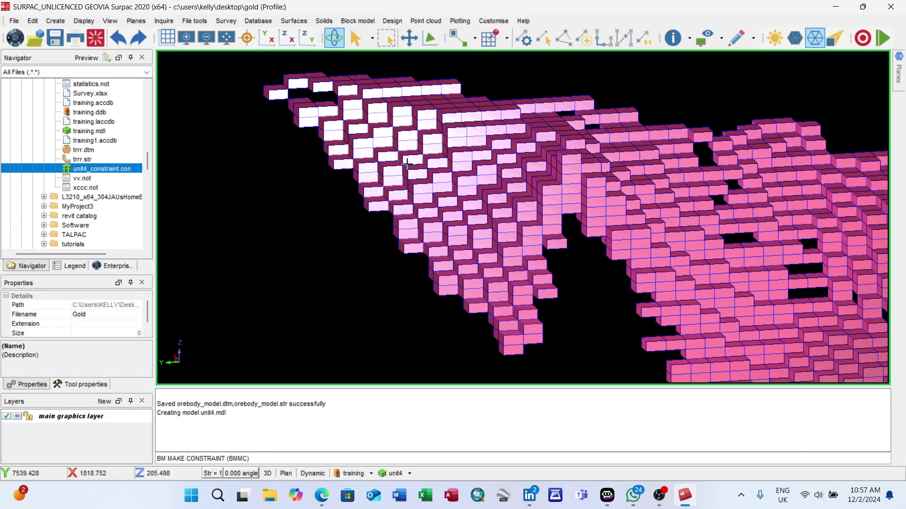
pyautogui.moveTo(603, 240); pyautogui.dragTo(490, 141)
pyautogui.scroll(5, 466, 129)
pyautogui.scroll(-6, 466, 129)
pyautogui.scroll(1, 497, 170)
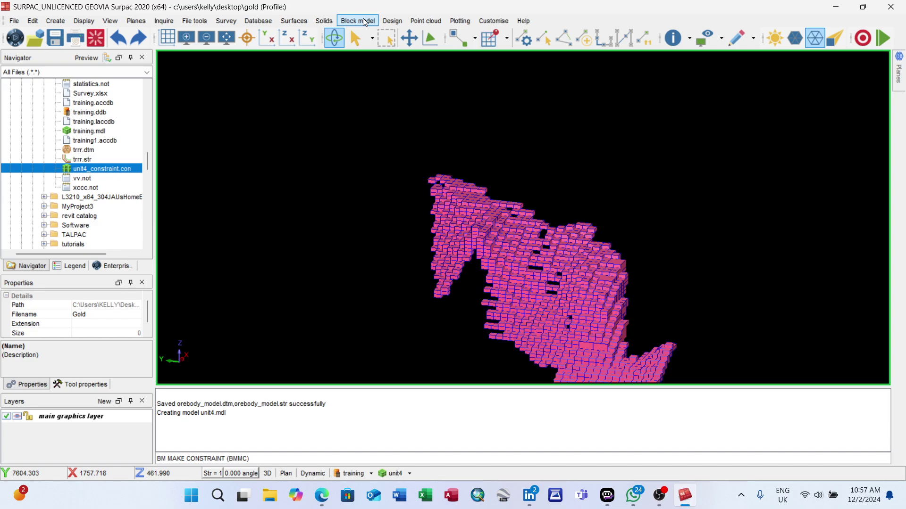
# - Add a new attribute grade of type real with 2 decimals and description grade
pyautogui.click(365, 22)
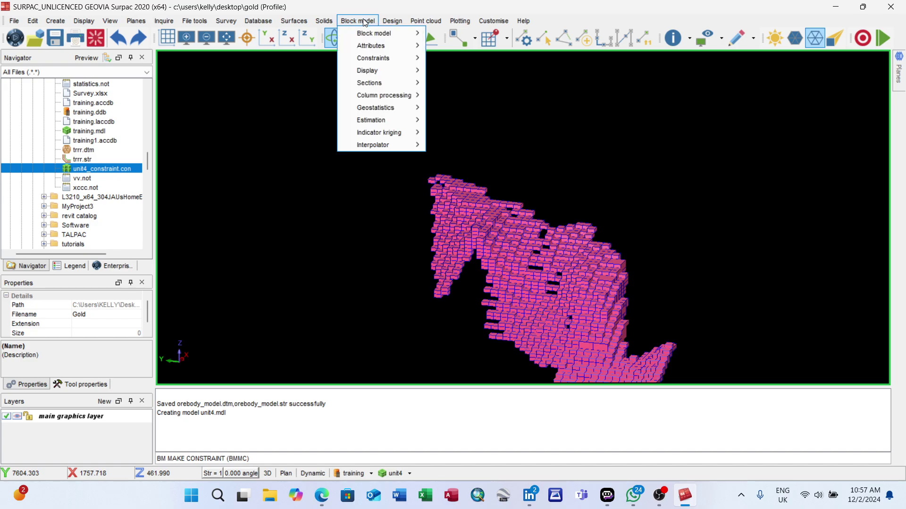
pyautogui.moveTo(383, 49)
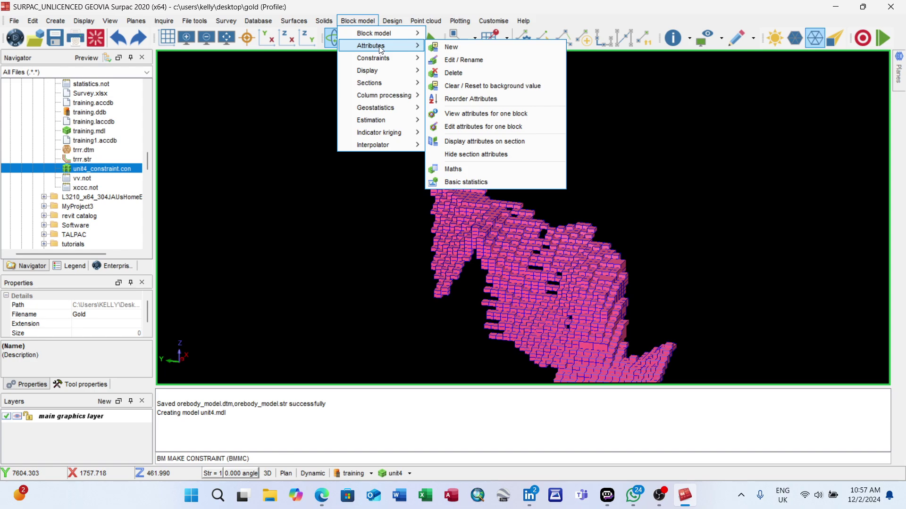
pyautogui.click(454, 47)
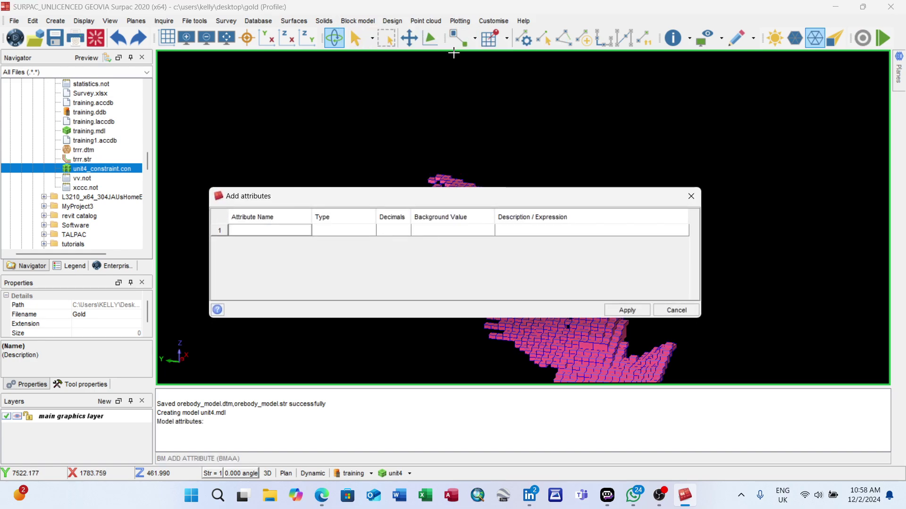
pyautogui.write('grade')
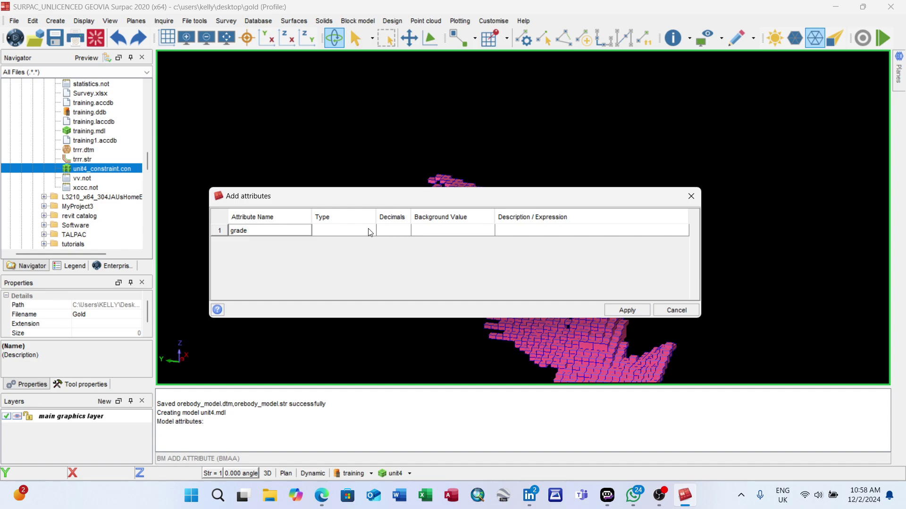
pyautogui.click(369, 232)
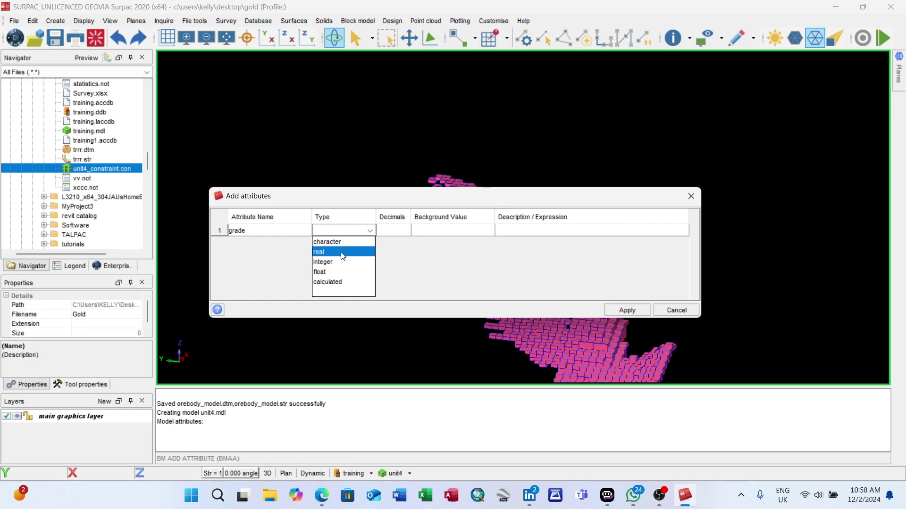
pyautogui.click(343, 252)
pyautogui.click(390, 231)
pyautogui.write('2')
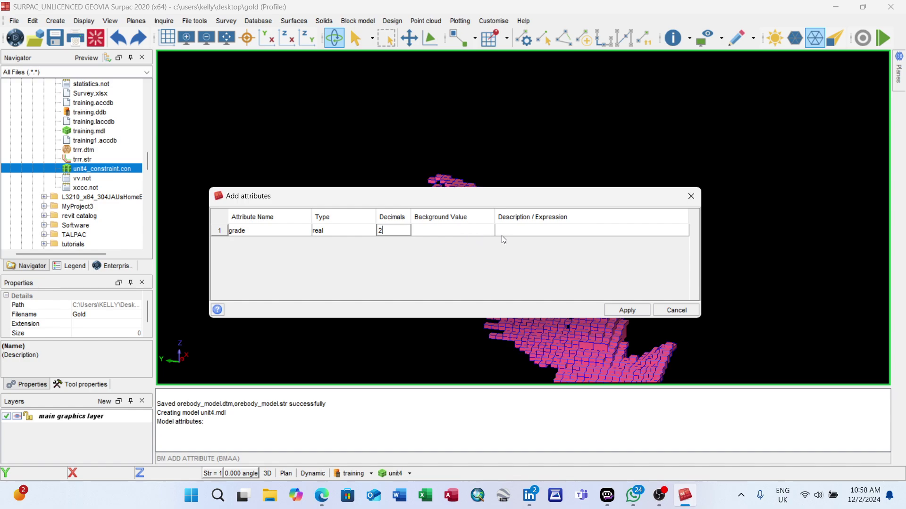
pyautogui.click(519, 230)
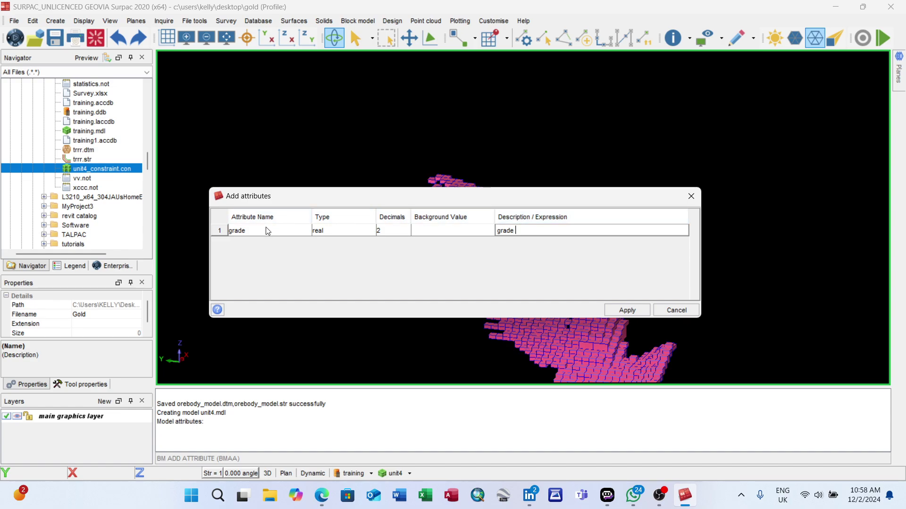
# - Add a second real attribute sg, 2 decimals, described as 'specific gravity', and apply
pyautogui.rightClick(216, 233)
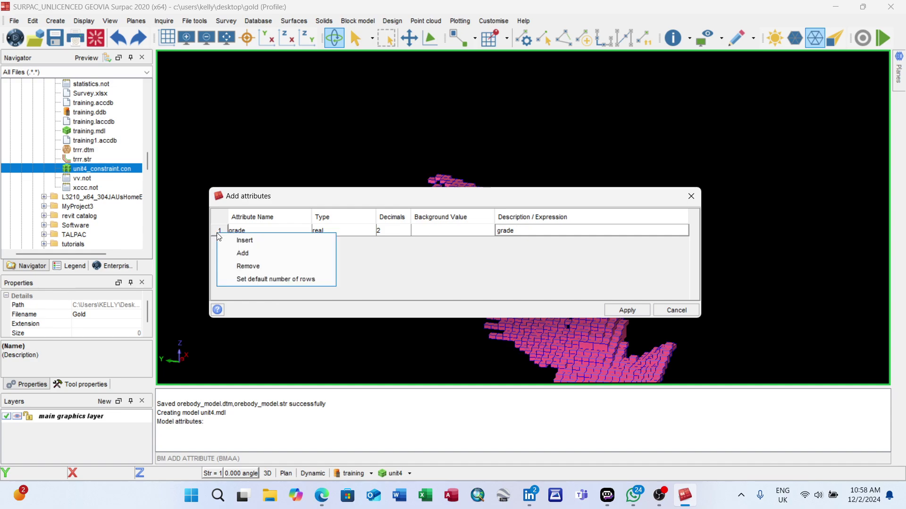
pyautogui.click(245, 253)
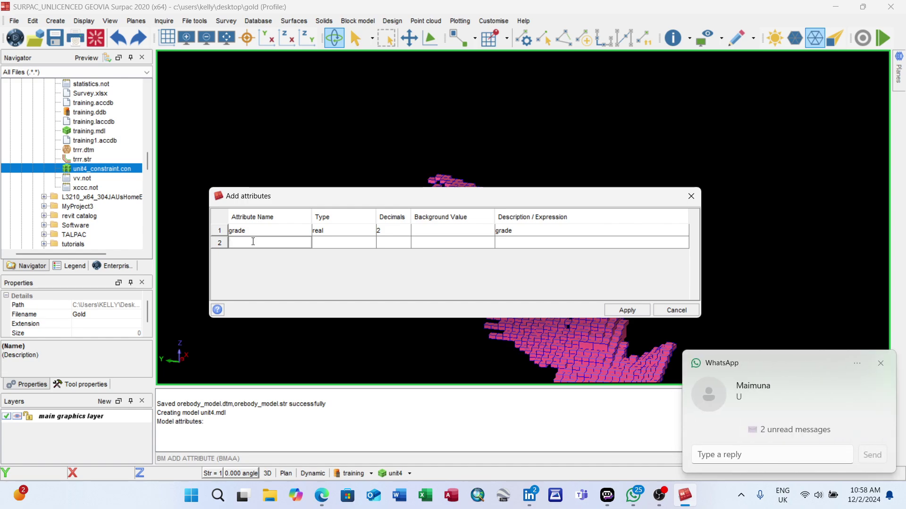
pyautogui.write('sg')
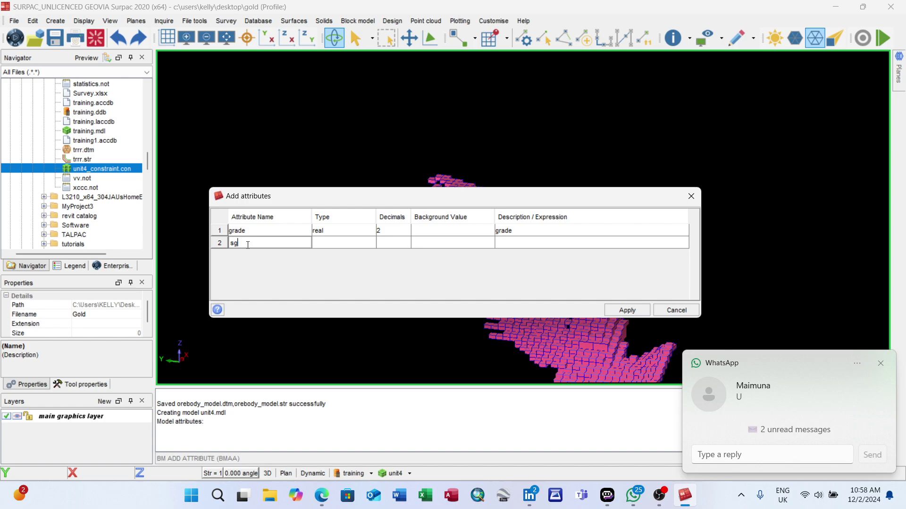
pyautogui.click(339, 243)
pyautogui.click(333, 265)
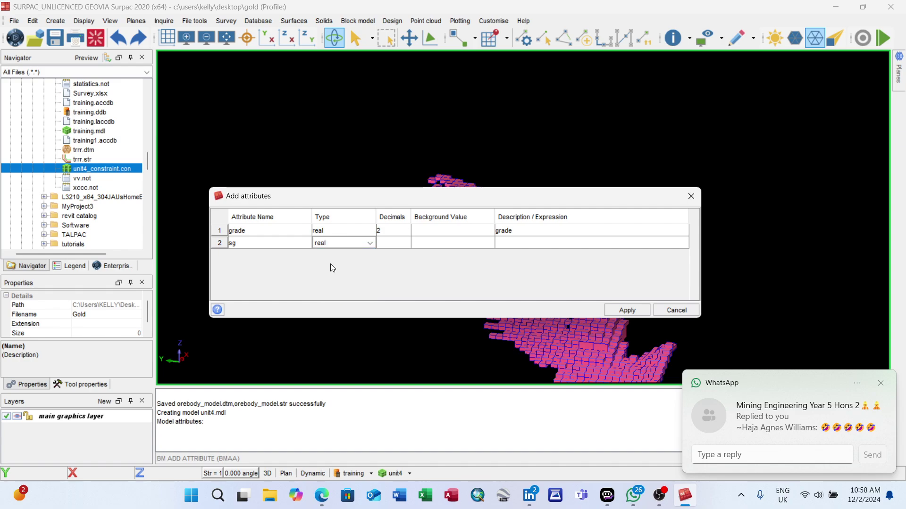
pyautogui.click(391, 243)
pyautogui.click(527, 242)
pyautogui.write('specific gravity')
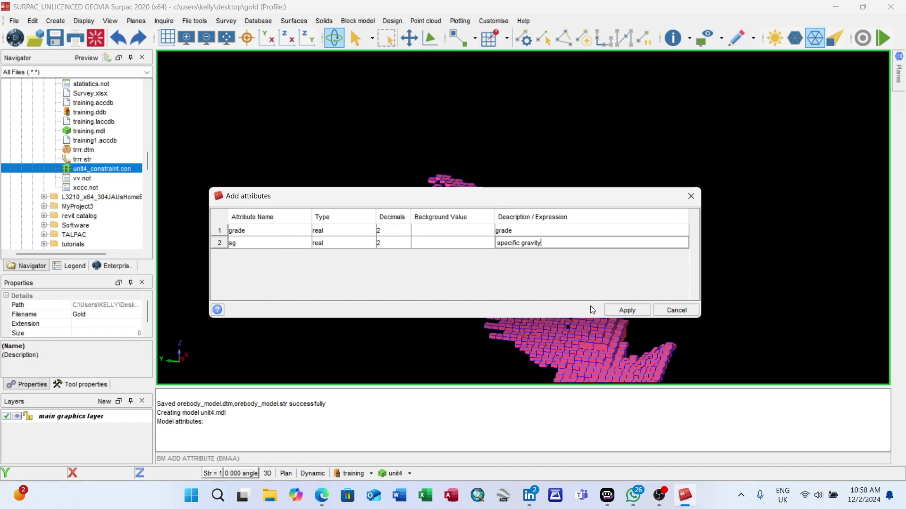
pyautogui.click(620, 311)
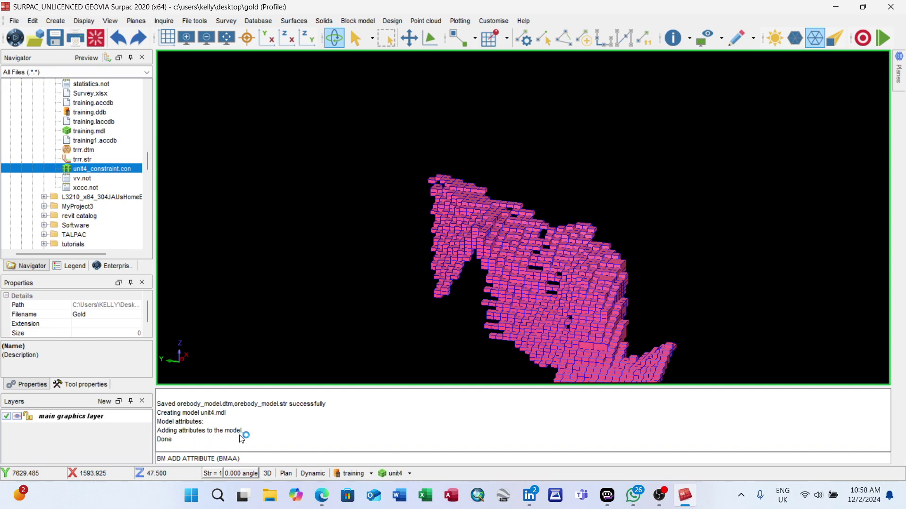
# - Clear the message log and enter 2.8 as the sg value in Assign values
pyautogui.rightClick(302, 417)
pyautogui.click(323, 423)
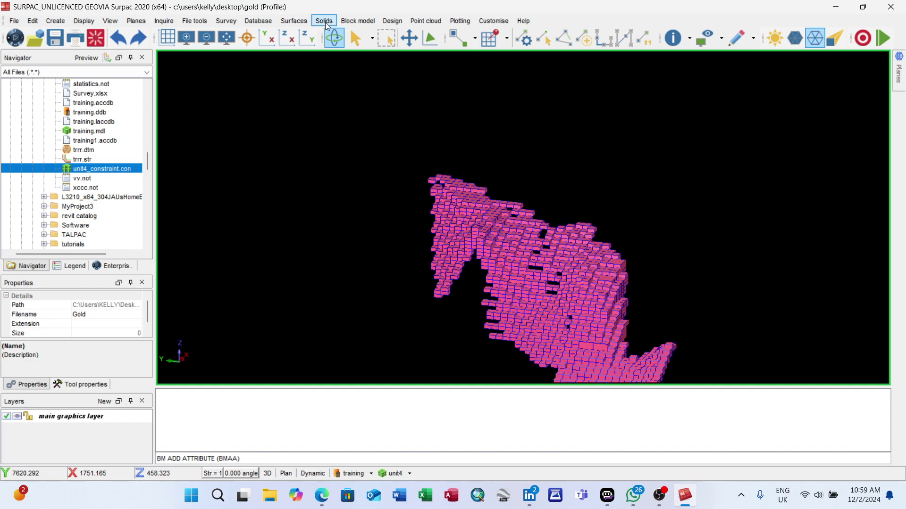
pyautogui.click(366, 21)
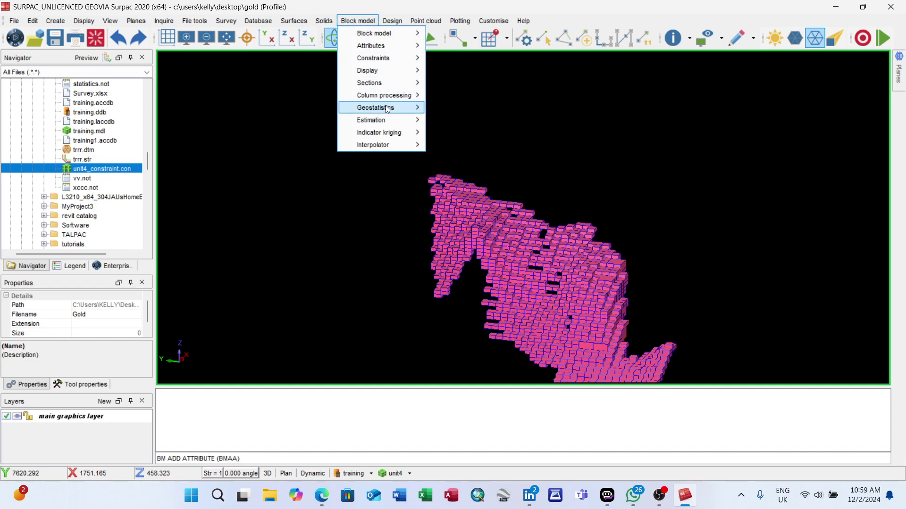
pyautogui.moveTo(373, 123)
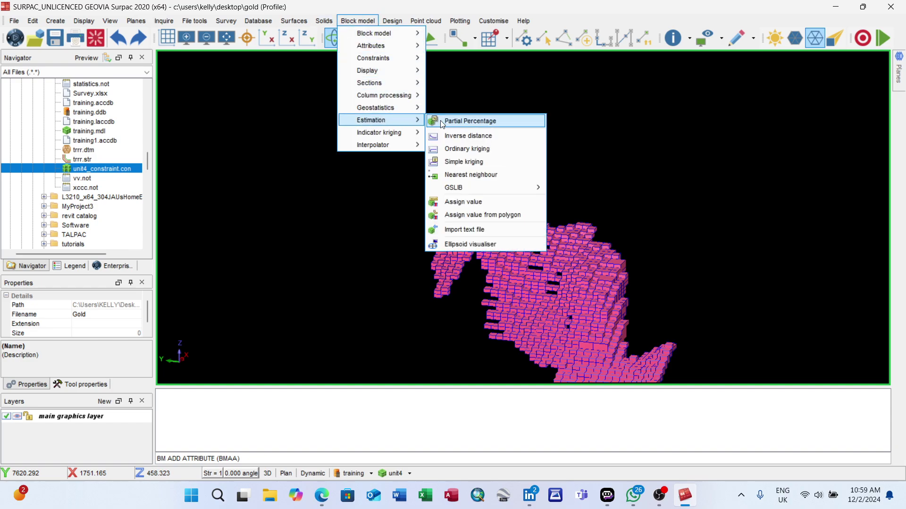
pyautogui.click(474, 203)
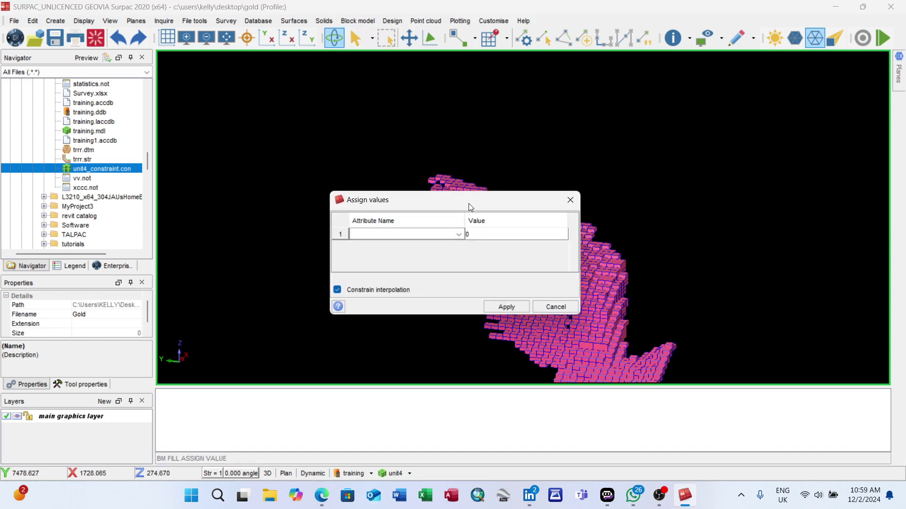
pyautogui.click(458, 234)
pyautogui.click(383, 264)
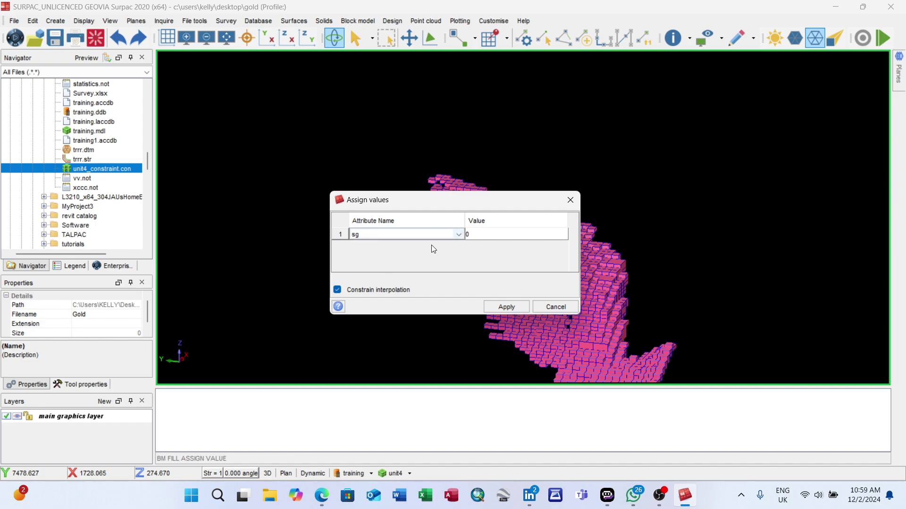
pyautogui.click(499, 235)
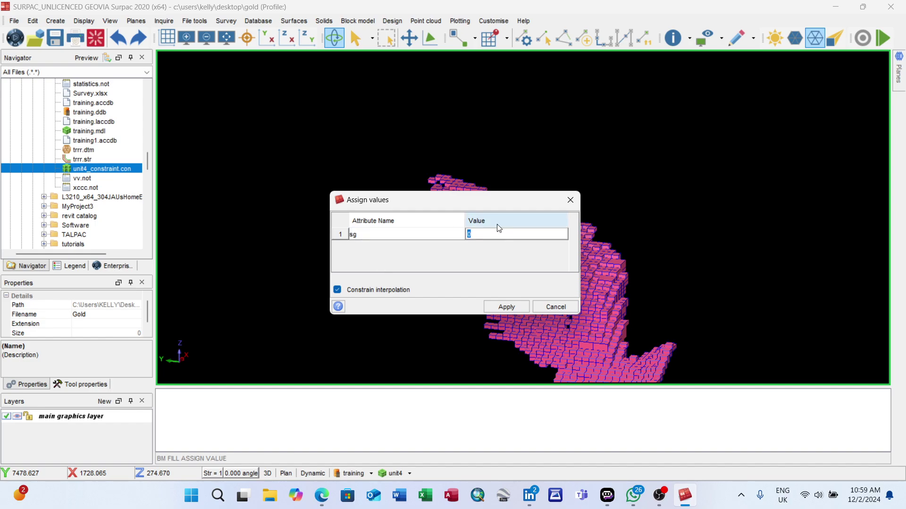
pyautogui.write('2.8')
# - Limit the 2.8 sg assignment to blocks inside unit4_constraint.con using a CONSTRAINT-type condition
pyautogui.click(504, 307)
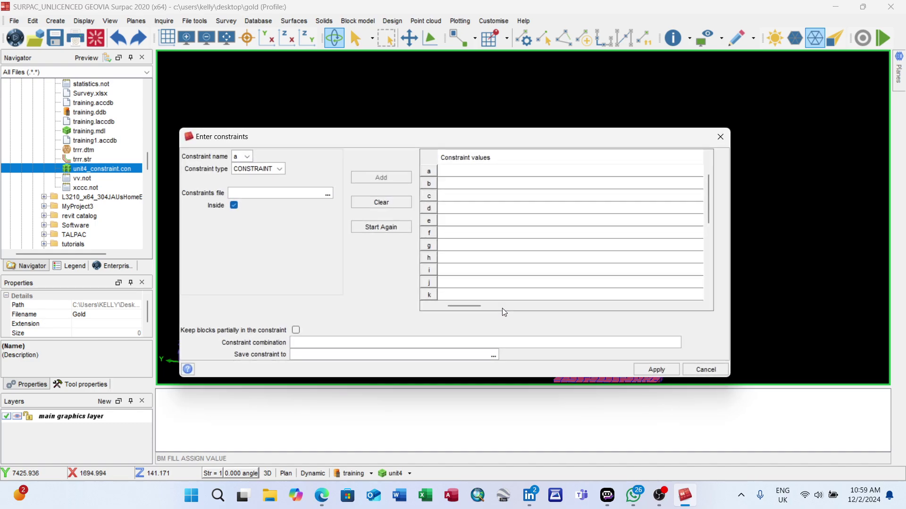
pyautogui.click(280, 170)
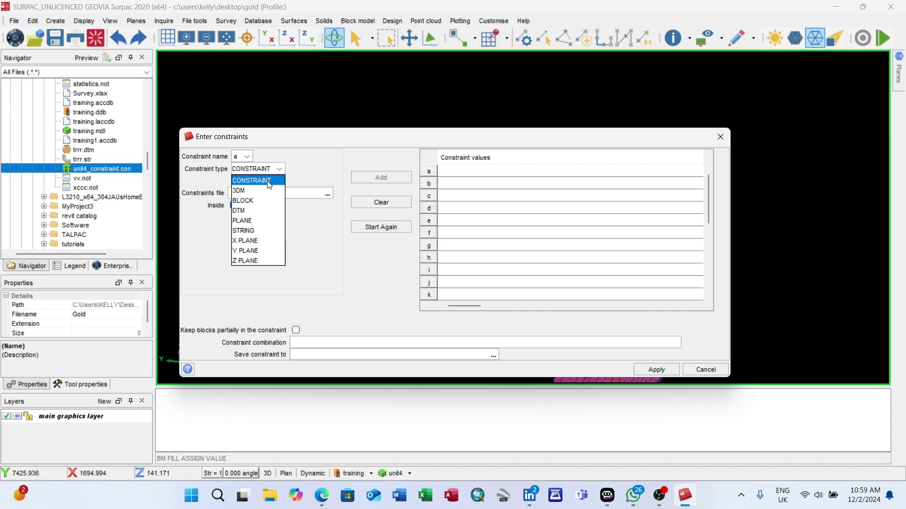
pyautogui.click(252, 202)
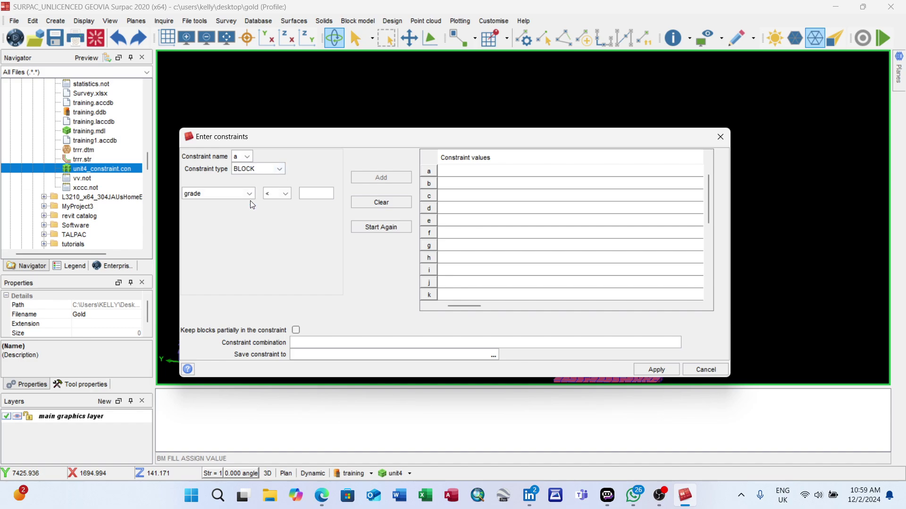
pyautogui.click(280, 169)
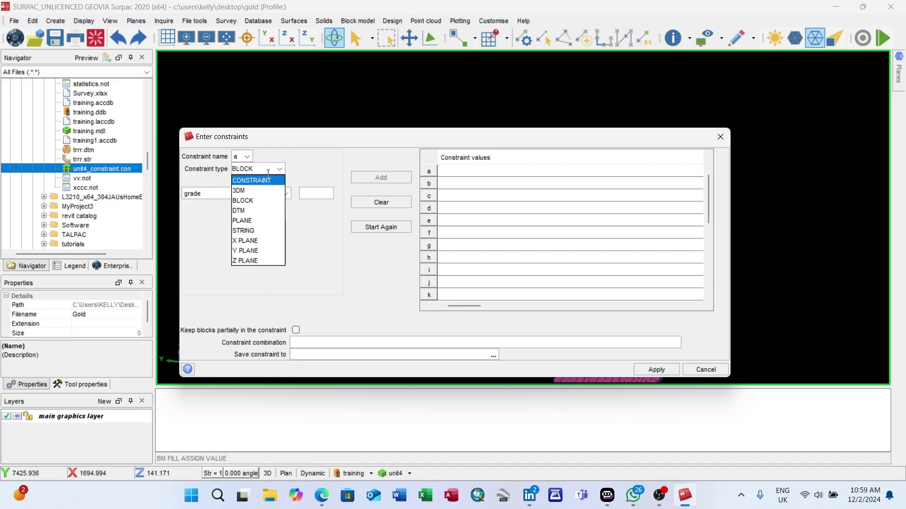
pyautogui.click(267, 179)
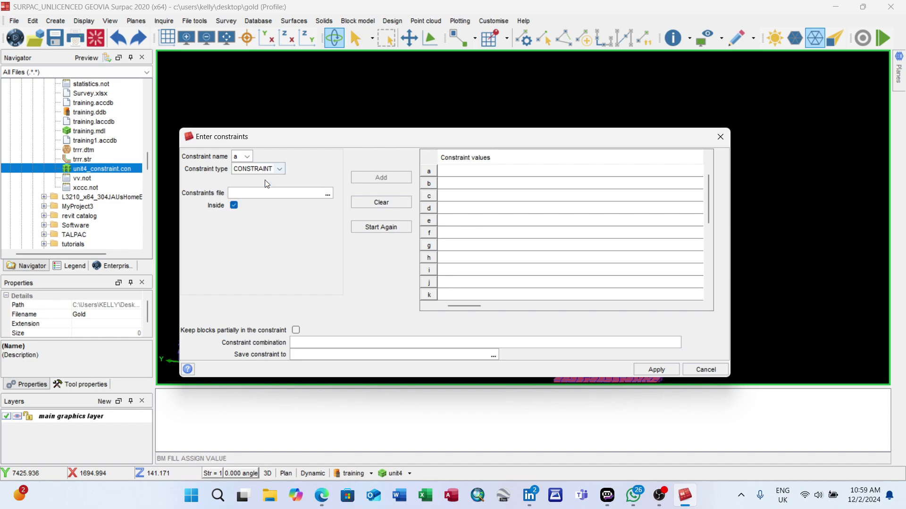
pyautogui.click(329, 197)
pyautogui.click(343, 215)
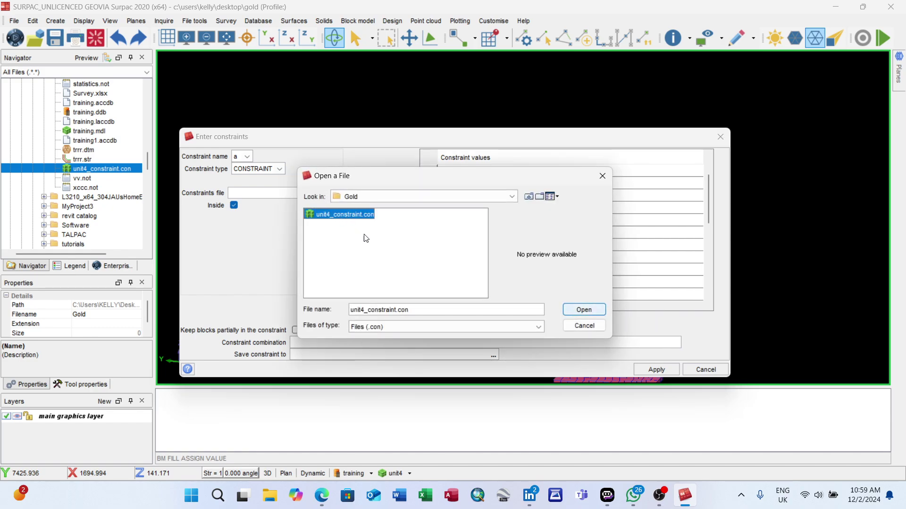
pyautogui.click(583, 310)
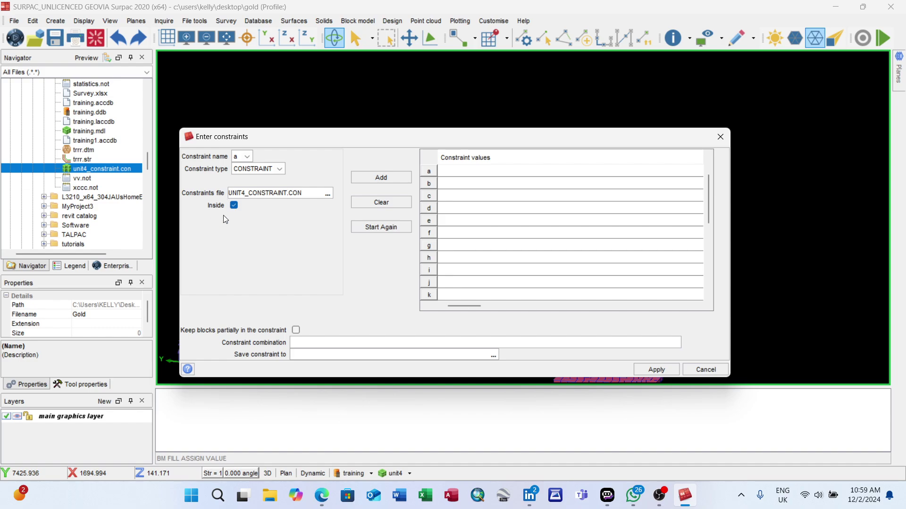
pyautogui.click(372, 178)
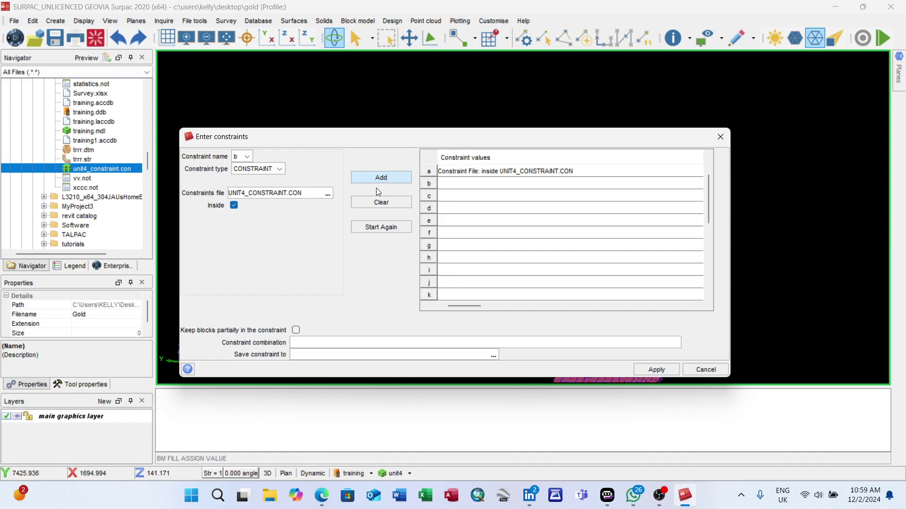
# - Run the inside assignment, then set up a second sg assignment of 2.2
pyautogui.click(652, 366)
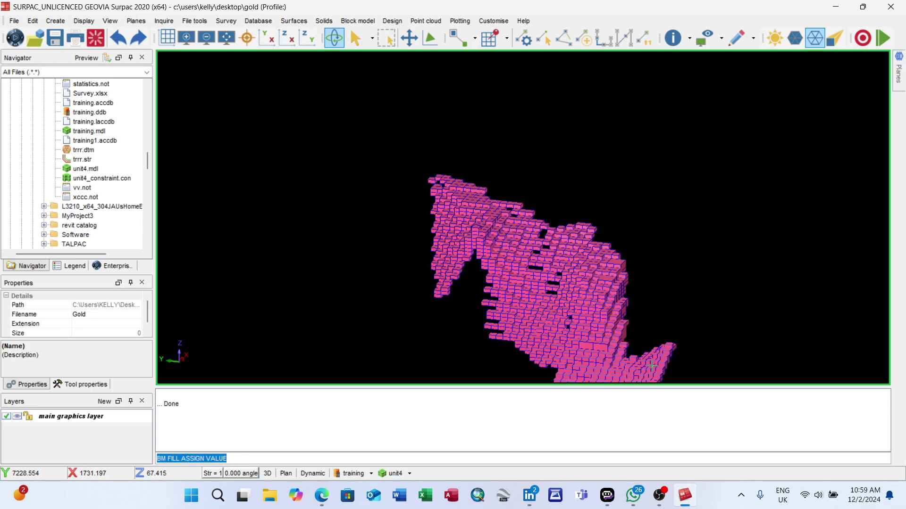
pyautogui.click(372, 21)
pyautogui.moveTo(395, 122)
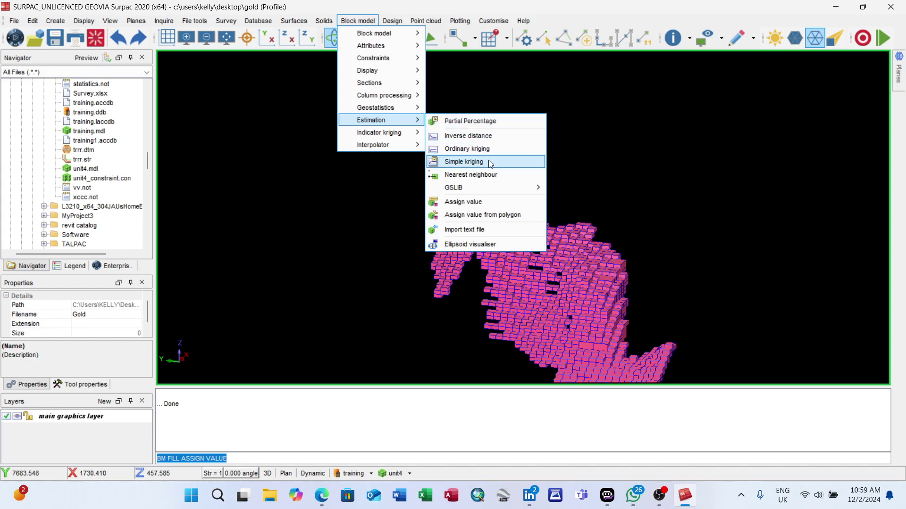
pyautogui.click(473, 203)
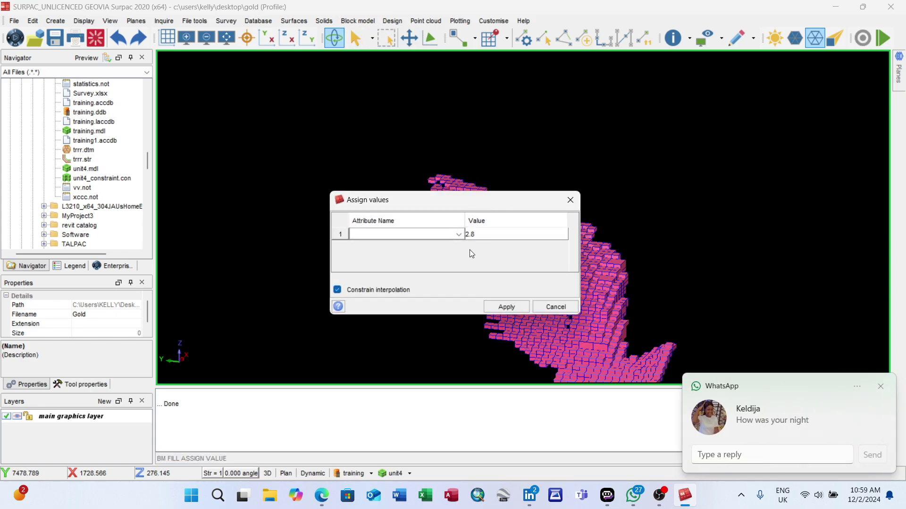
pyautogui.click(457, 234)
pyautogui.click(395, 263)
pyautogui.click(506, 232)
pyautogui.write('2.2')
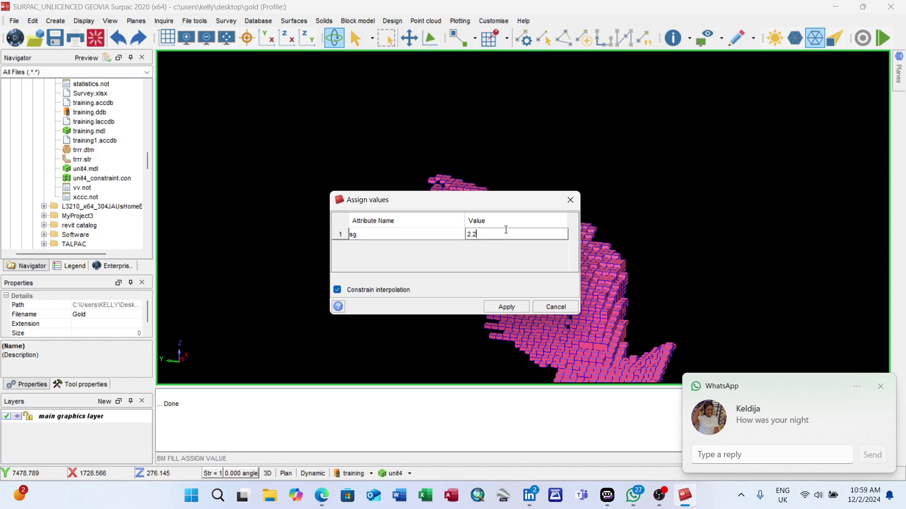
pyautogui.click(510, 307)
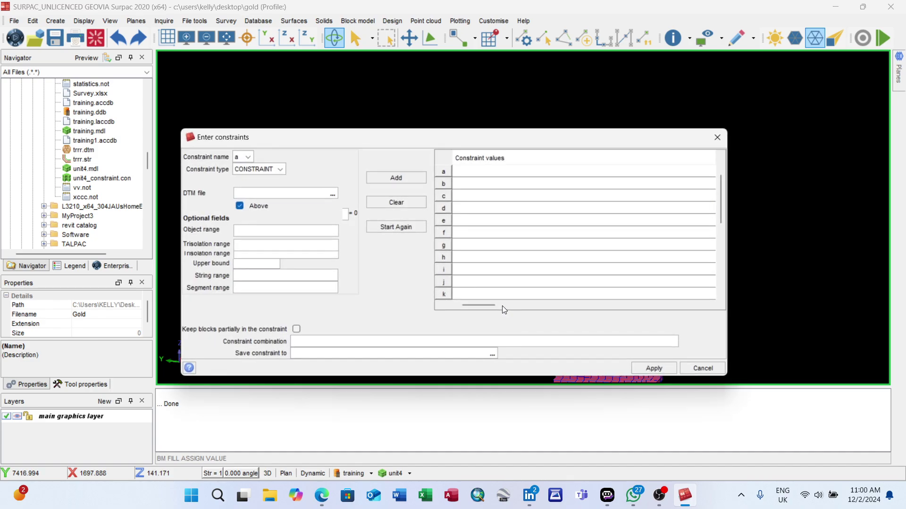
# - Apply the 2.2 to blocks outside unit4_constraint.con, overwriting unit4.mdl
pyautogui.click(328, 194)
pyautogui.click(337, 215)
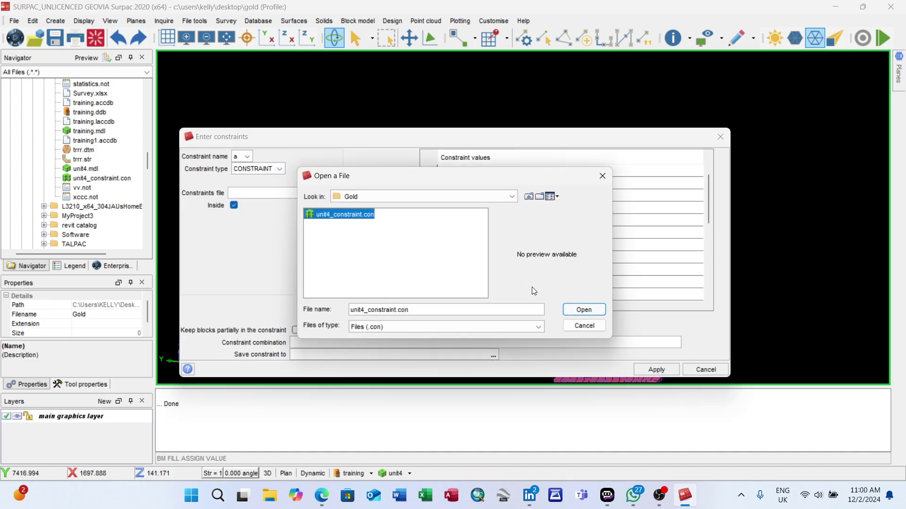
pyautogui.click(583, 310)
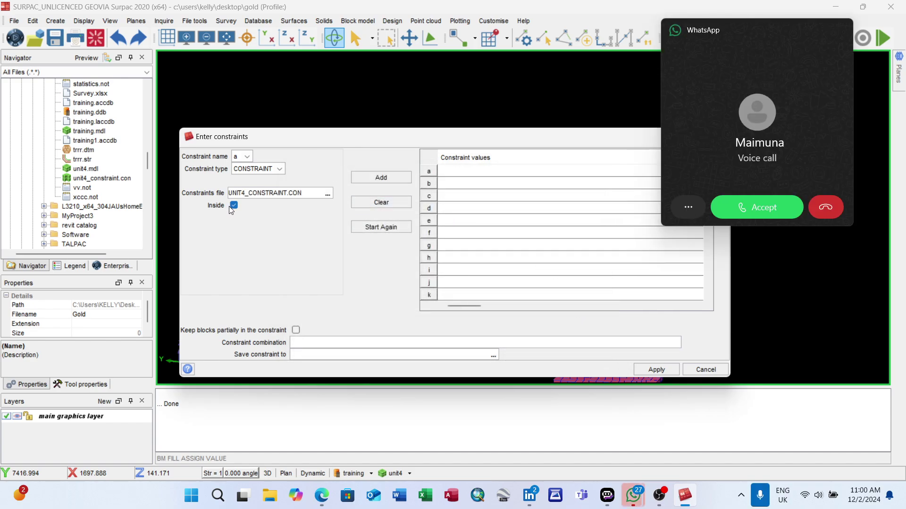
pyautogui.click(233, 206)
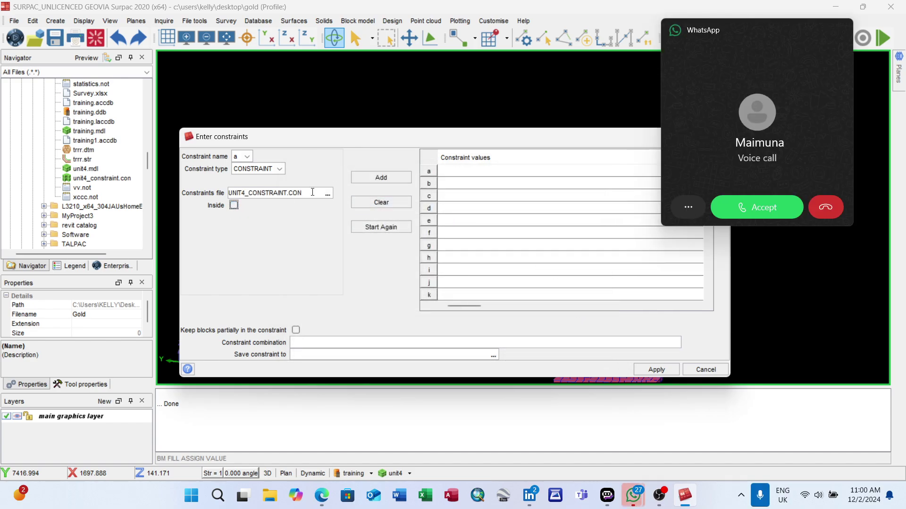
pyautogui.click(376, 180)
pyautogui.click(643, 371)
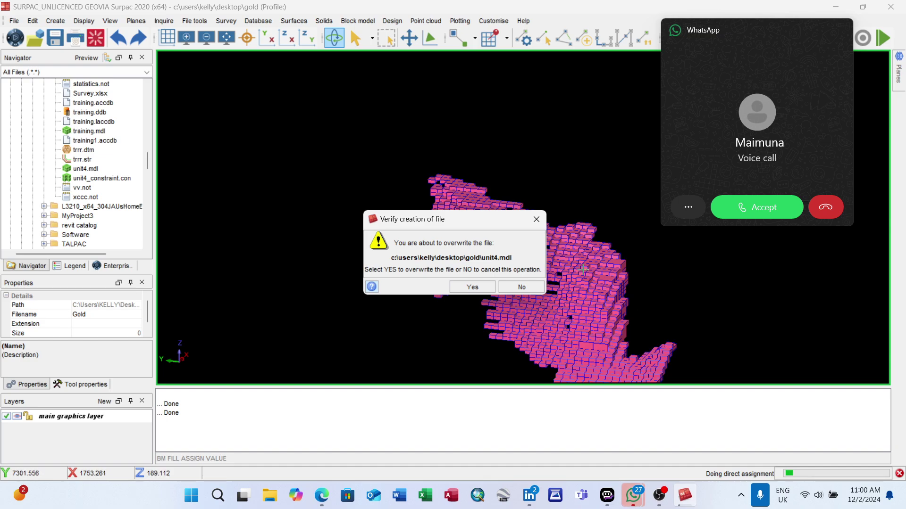
pyautogui.click(472, 287)
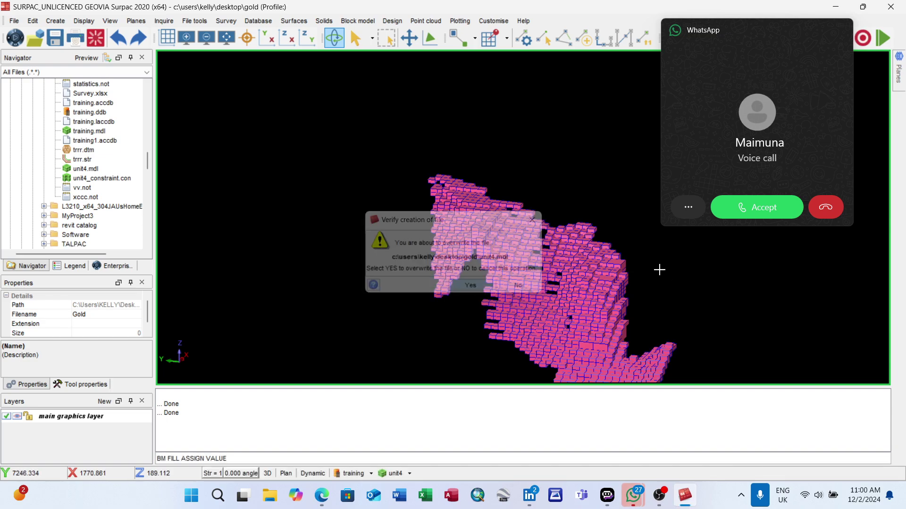
pyautogui.click(828, 211)
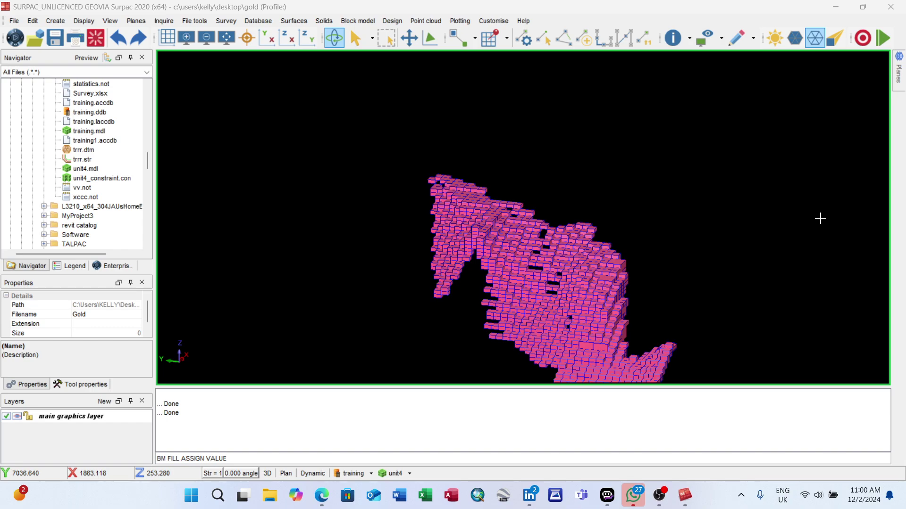
pyautogui.scroll(-3, 618, 264)
pyautogui.scroll(4, 590, 281)
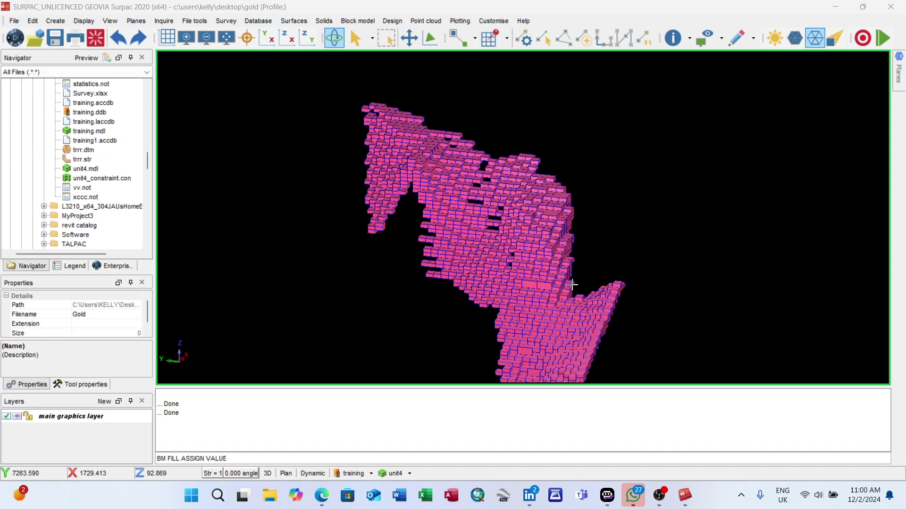
pyautogui.click(356, 21)
pyautogui.moveTo(372, 46)
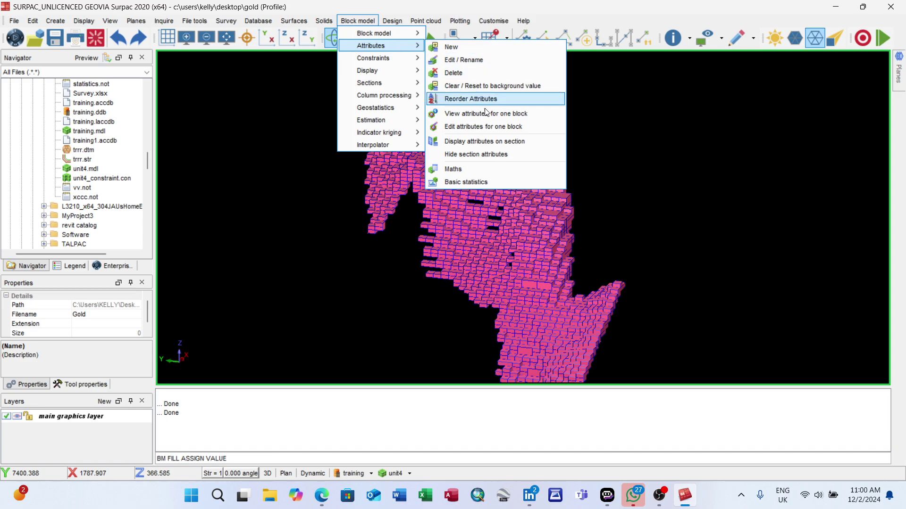
pyautogui.click(469, 114)
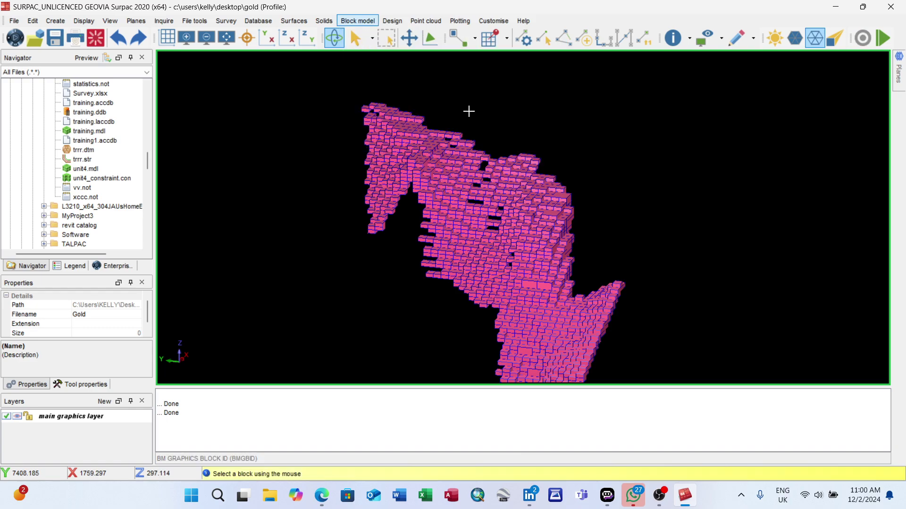
pyautogui.click(439, 186)
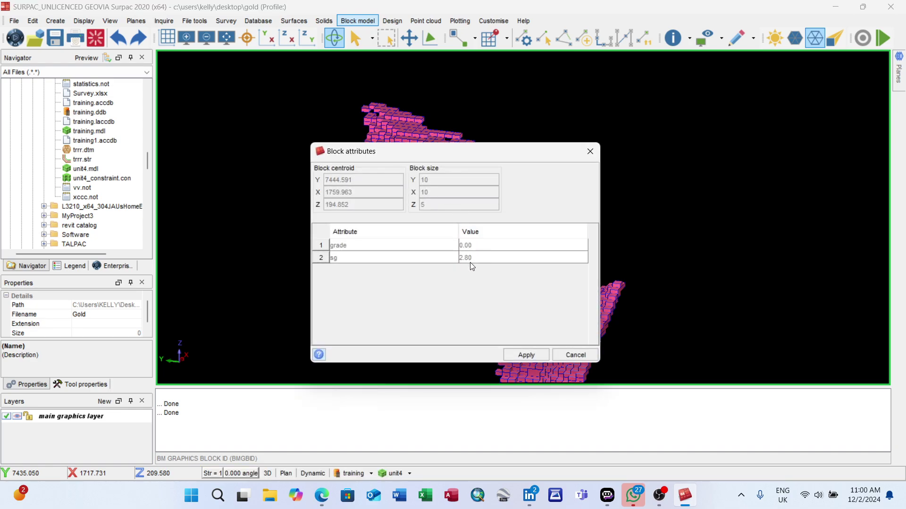
pyautogui.click(570, 356)
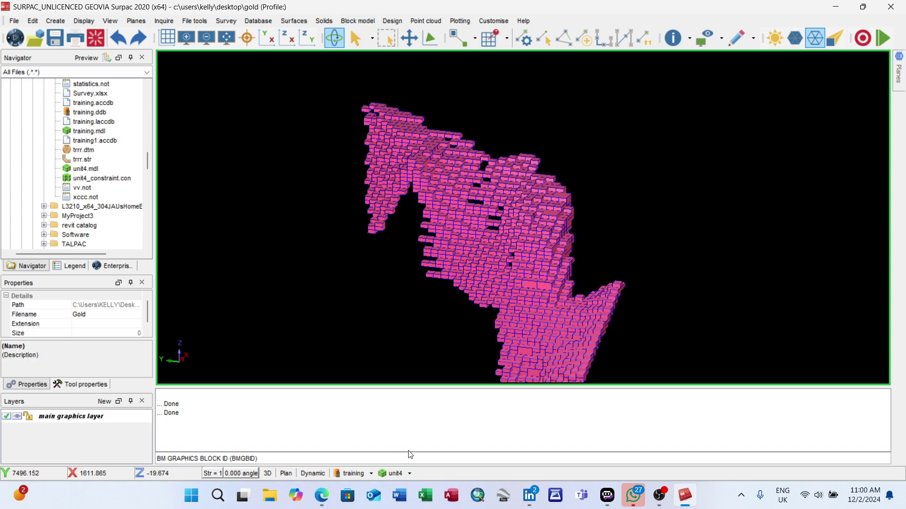
# - Remove all constraints and check that an outside block reads sg 2.20
pyautogui.click(410, 472)
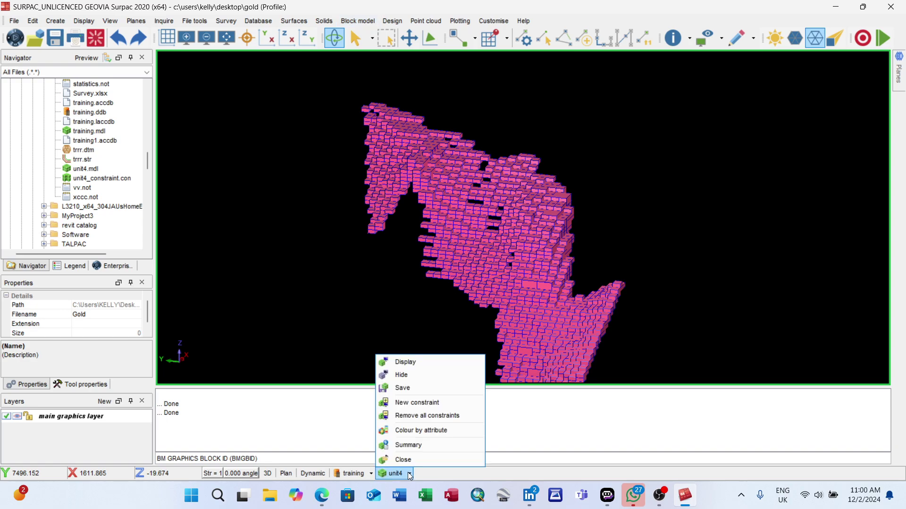
pyautogui.click(423, 419)
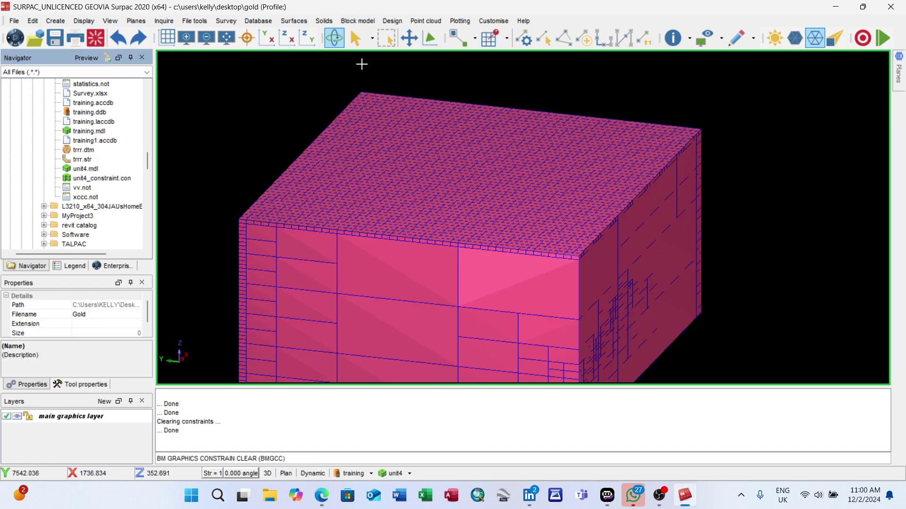
pyautogui.click(357, 21)
pyautogui.moveTo(368, 46)
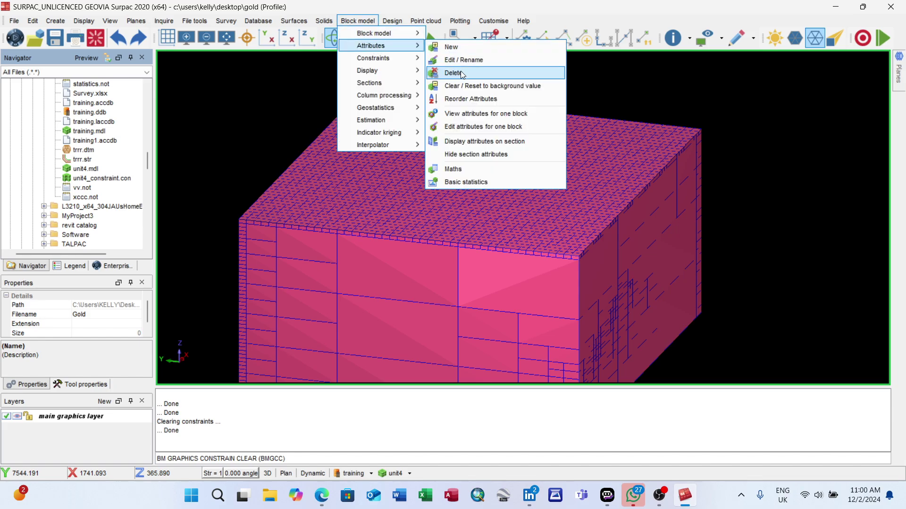
pyautogui.click(467, 113)
pyautogui.click(469, 222)
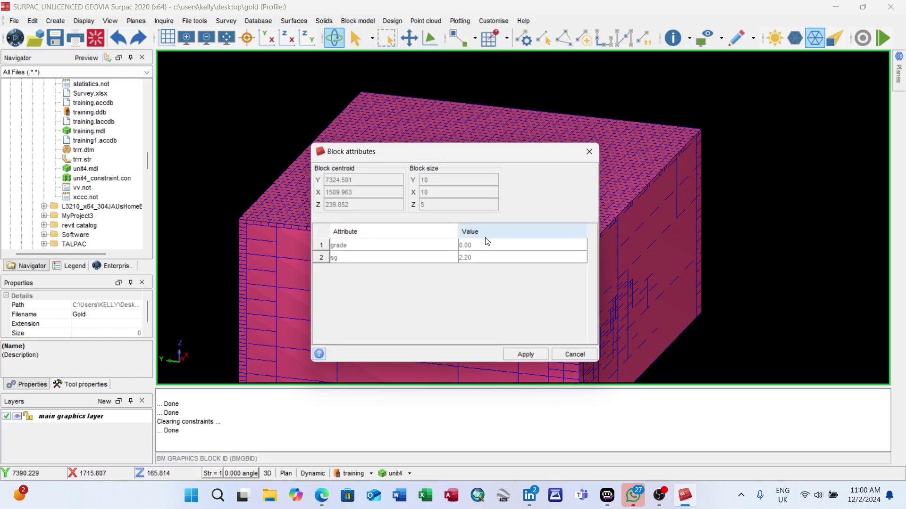
pyautogui.click(575, 356)
pyautogui.scroll(-2, 497, 263)
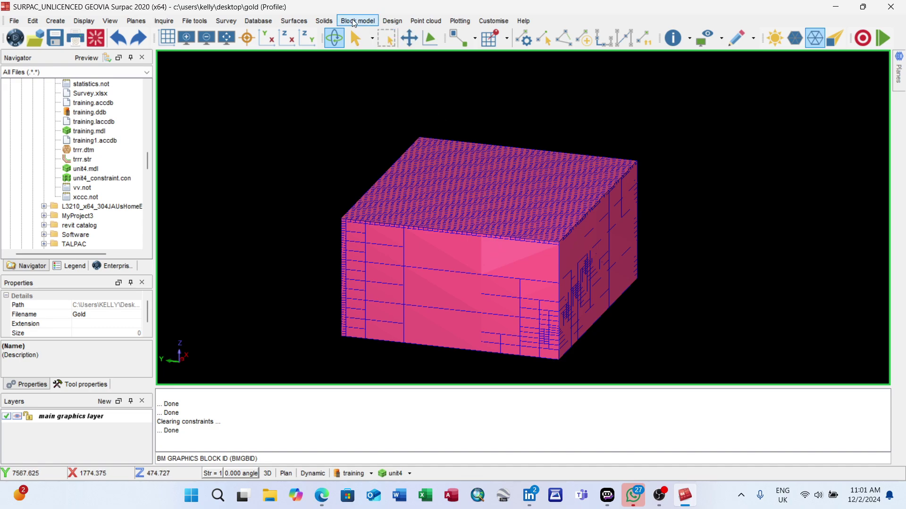
# - Set nearest-neighbour estimation to fill grade from the composite_topcut.str samples
pyautogui.click(357, 22)
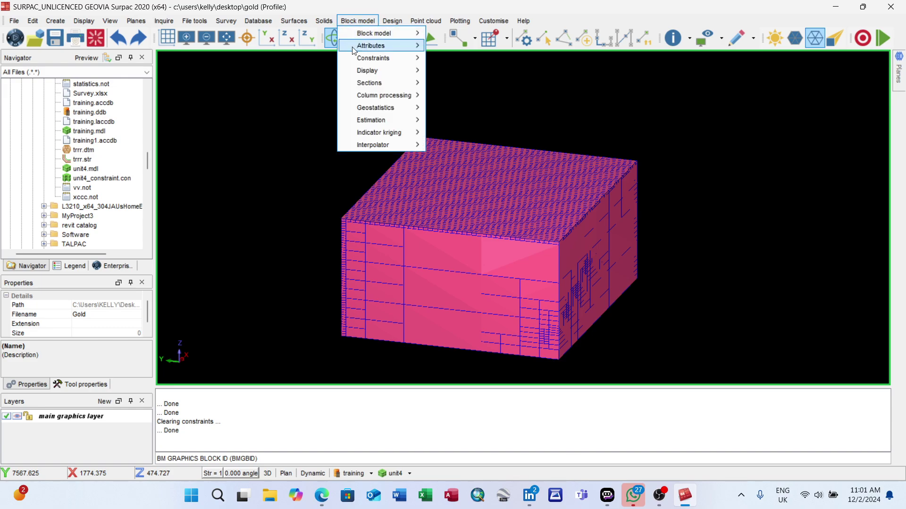
pyautogui.moveTo(381, 121)
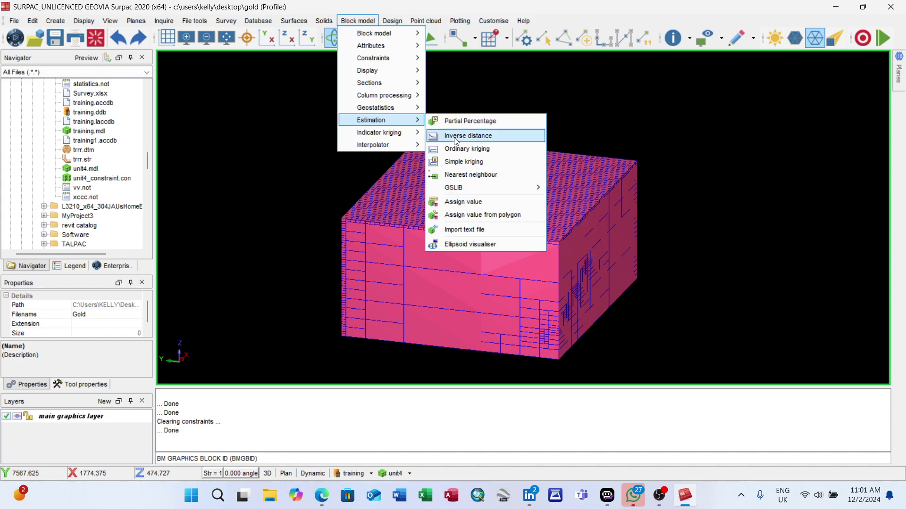
pyautogui.moveTo(472, 187)
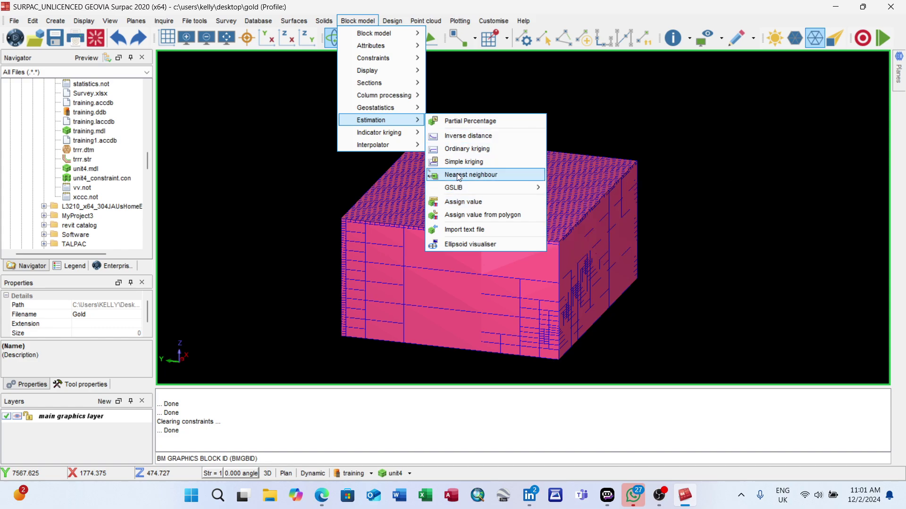
pyautogui.click(469, 175)
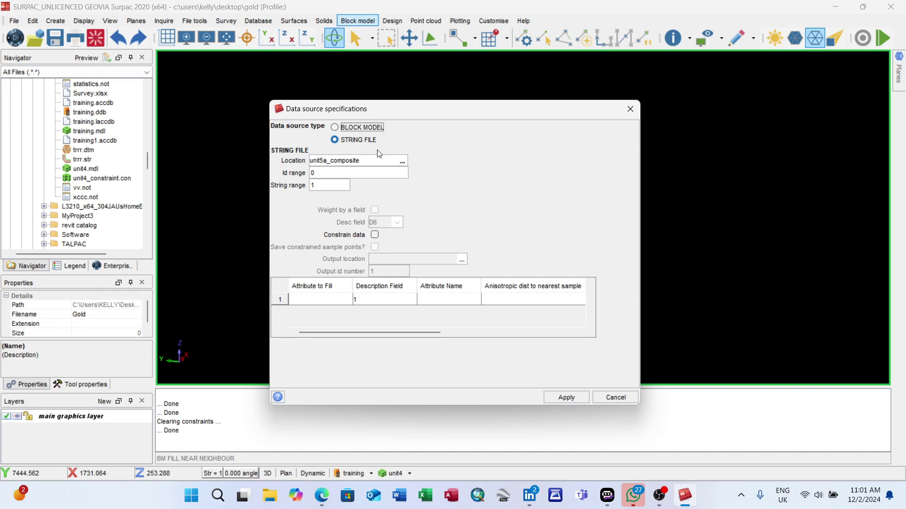
pyautogui.click(402, 162)
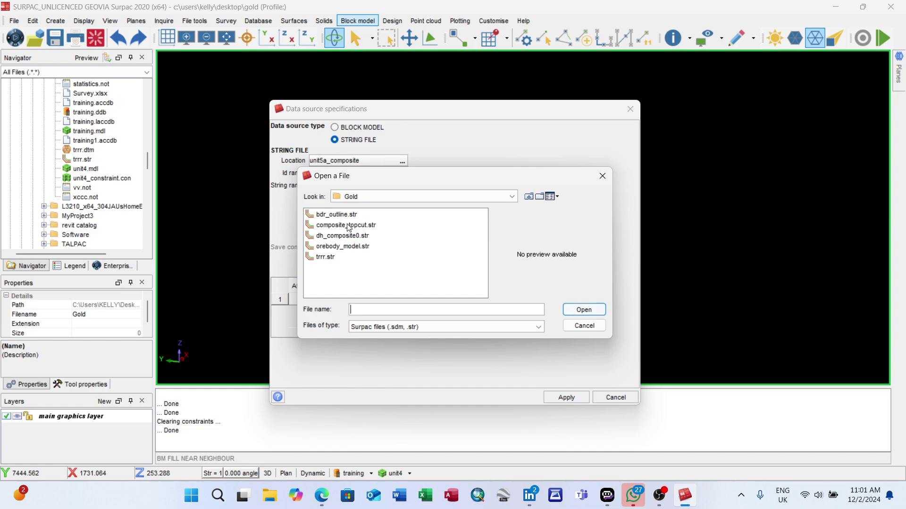
pyautogui.click(347, 225)
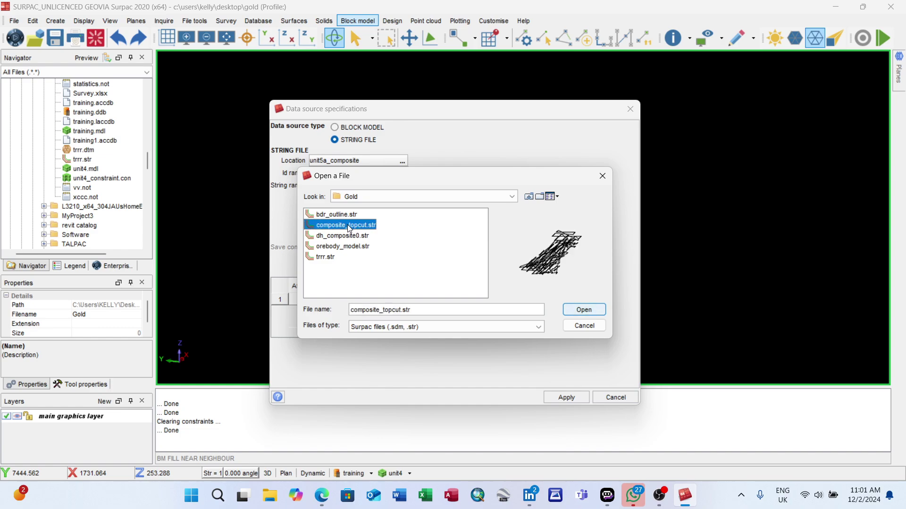
pyautogui.click(577, 311)
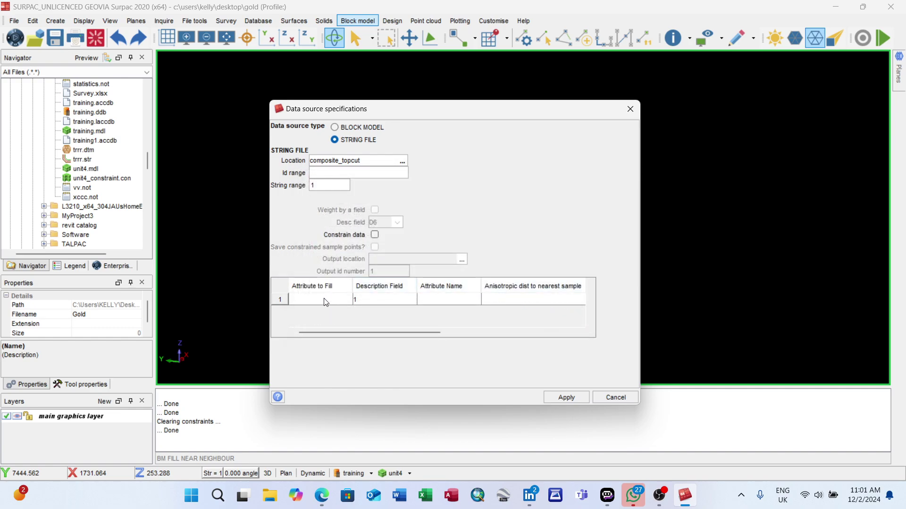
pyautogui.click(322, 300)
pyautogui.click(321, 320)
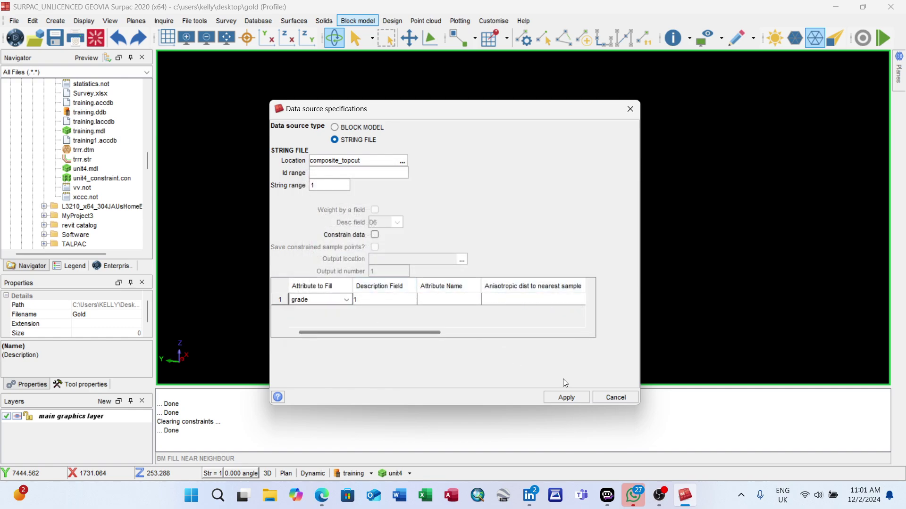
pyautogui.click(565, 398)
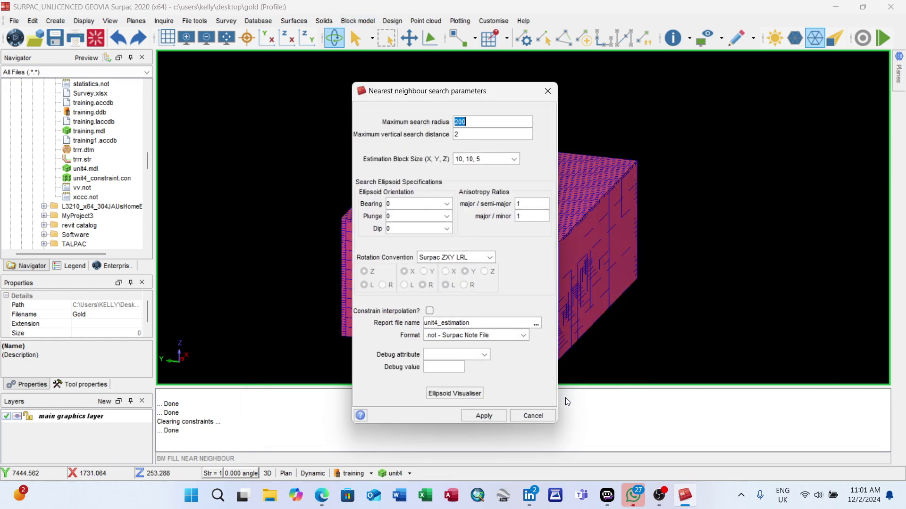
# - Set maximum search radius and vertical search distance to 999 and run the estimation
pyautogui.click(485, 122)
pyautogui.moveTo(484, 120)
pyautogui.mouseDown()
pyautogui.moveTo(444, 122)
pyautogui.moveTo(471, 125)
pyautogui.mouseUp()
pyautogui.press('BackSpace')
pyautogui.press('BackSpace')
pyautogui.write('999')
pyautogui.doubleClick(476, 132)
pyautogui.write('999')
pyautogui.moveTo(424, 323); pyautogui.dragTo(479, 325)
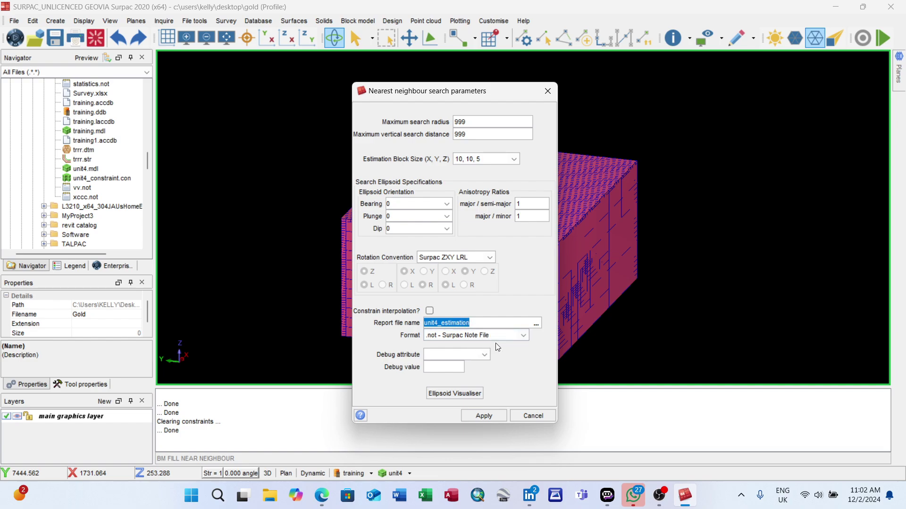
pyautogui.click(484, 416)
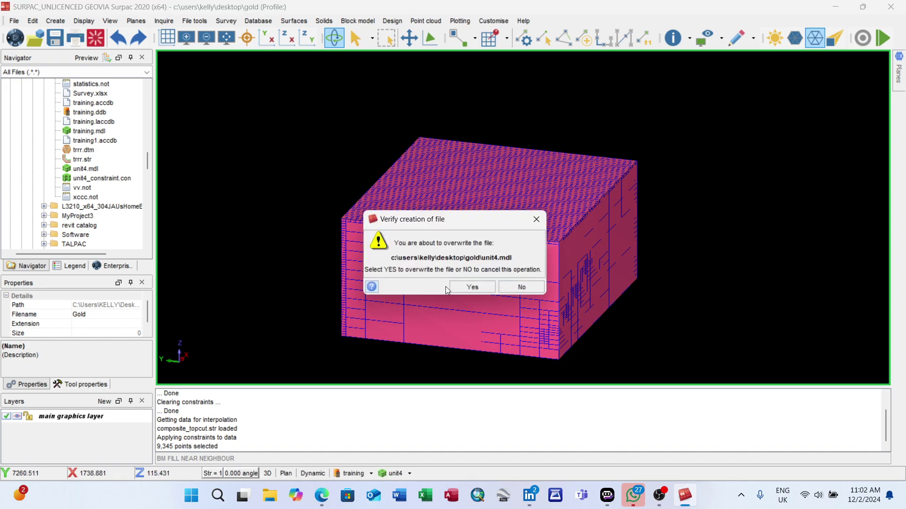
# - Overwrite unit4.mdl with the estimated grades, then read through and close the unit4_estimation.not report
pyautogui.click(470, 289)
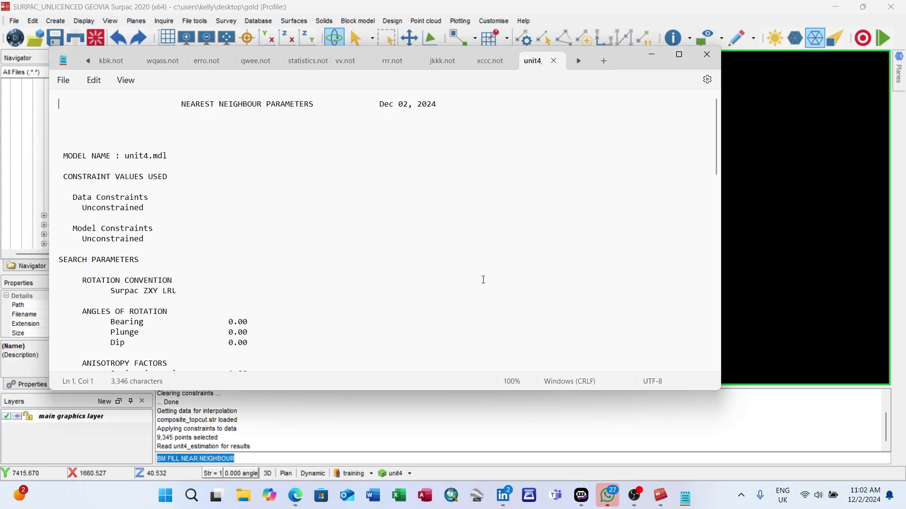
pyautogui.scroll(-20, 478, 276)
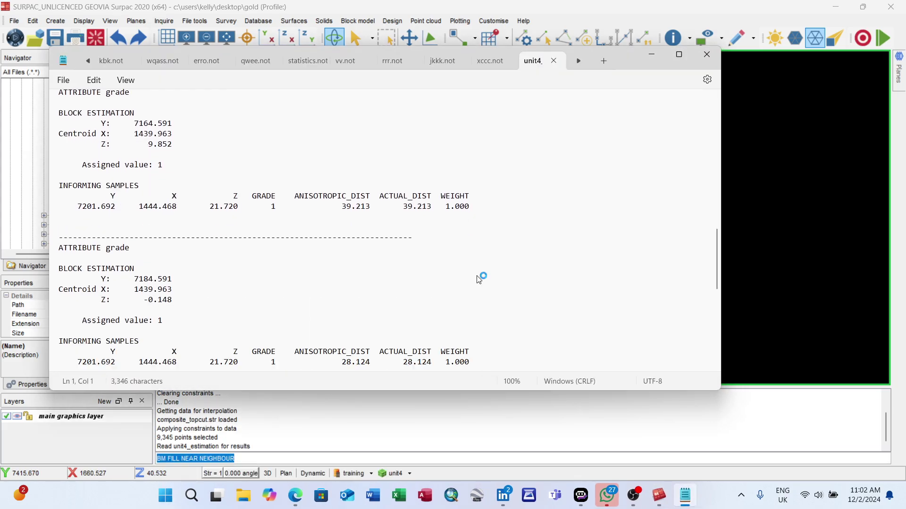
pyautogui.scroll(-3, 479, 279)
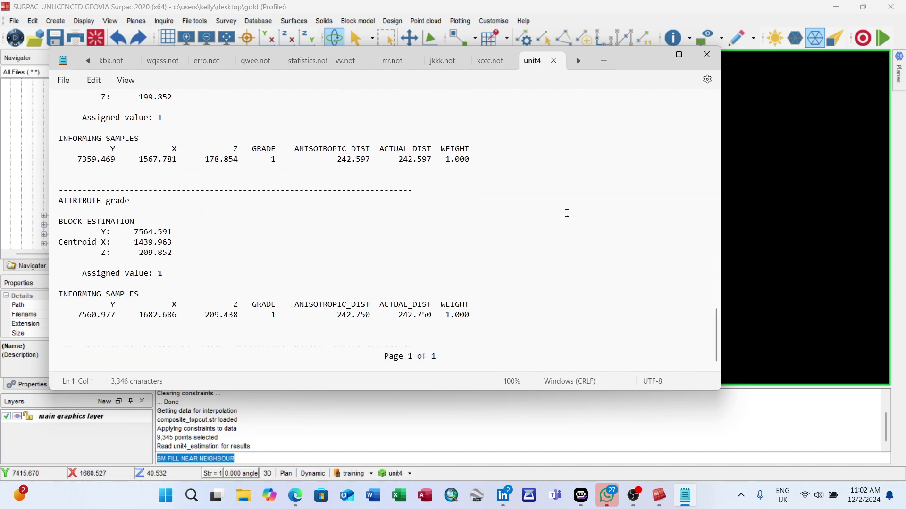
pyautogui.click(707, 54)
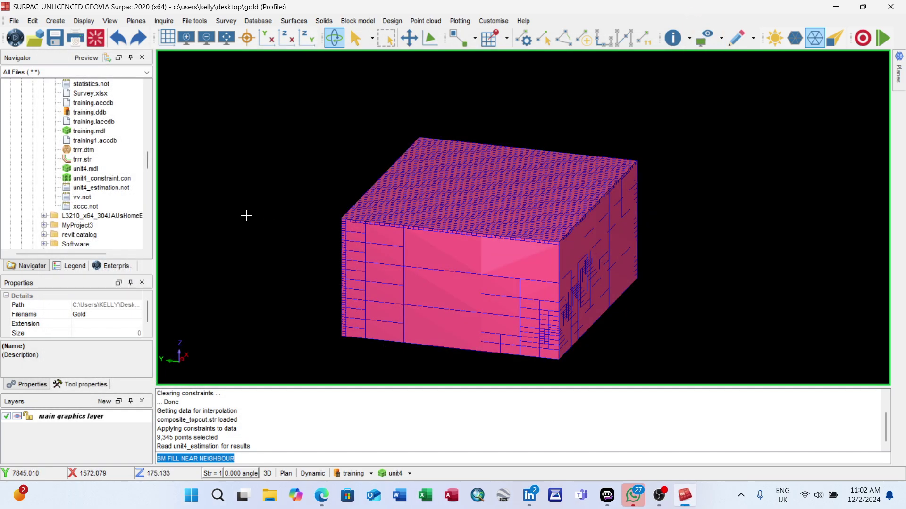
# - Constrain unit4 with unit4_constraint.con to show only orebody blocks, and clear the message log
pyautogui.moveTo(99, 179); pyautogui.dragTo(447, 212)
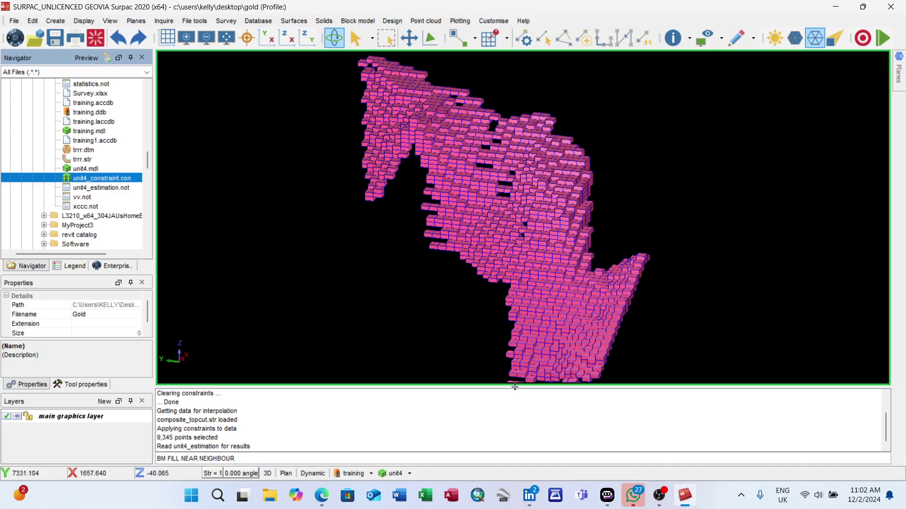
pyautogui.rightClick(378, 408)
pyautogui.click(399, 414)
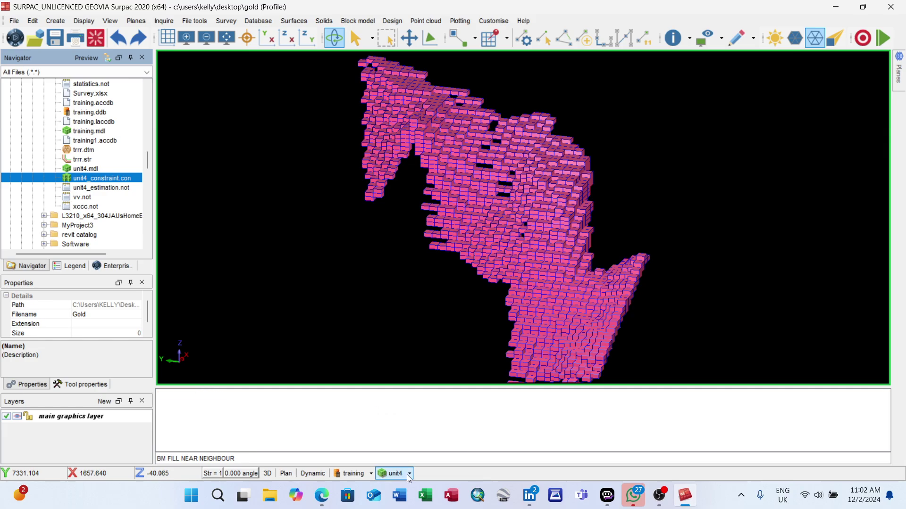
# - Colour unit4 blocks by the grade attribute, scanning and entering ranges 0;0.8;1.5;3
pyautogui.click(409, 475)
pyautogui.click(422, 431)
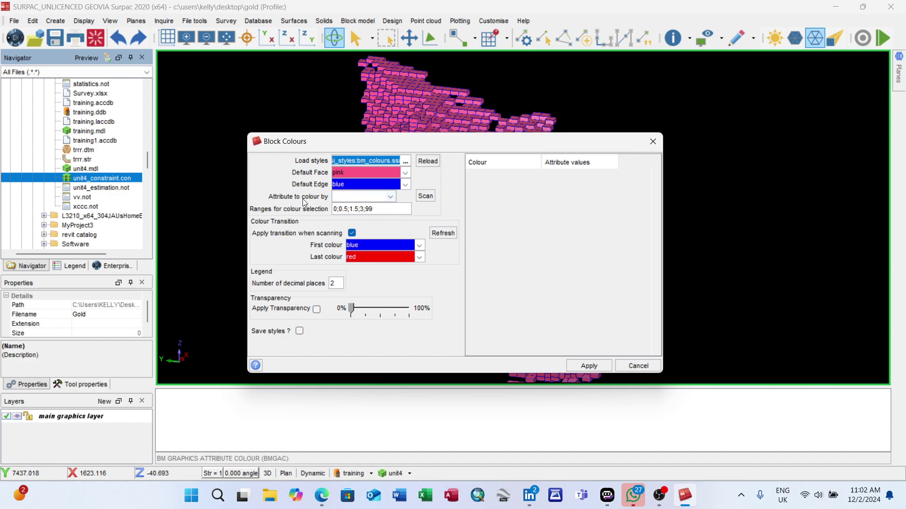
pyautogui.click(390, 197)
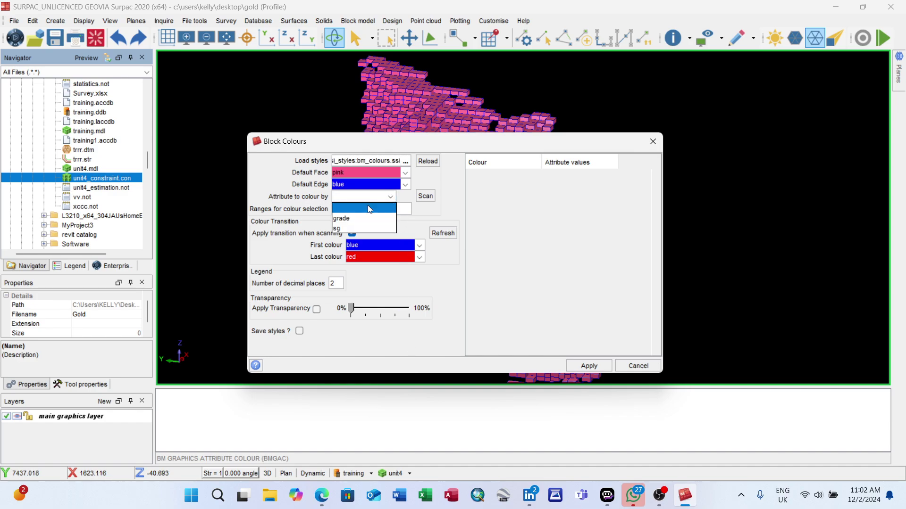
pyautogui.click(352, 218)
pyautogui.click(426, 197)
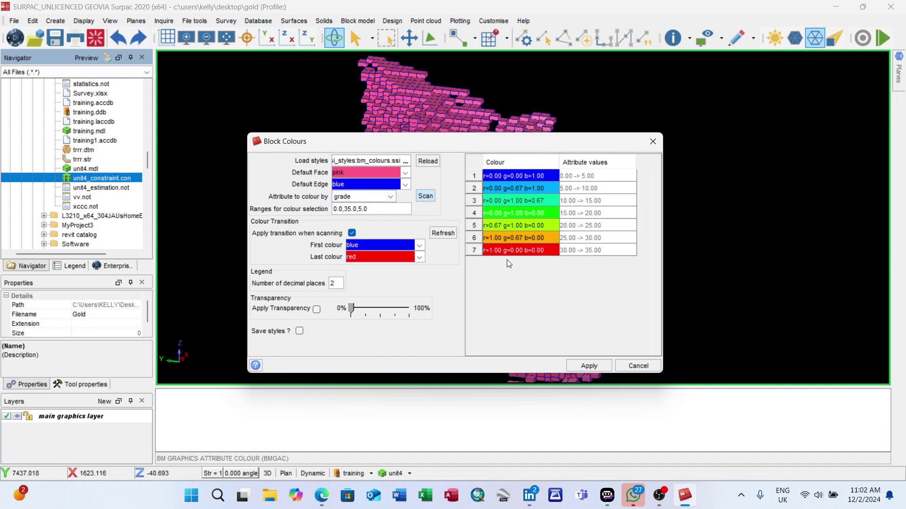
pyautogui.tripleClick(381, 210)
pyautogui.write('0;0.8;1.5;3')
# - Change the grade ranges to 0;0.8;1.5;10;99, refresh the table, and make the 1.5–10 range yellow
pyautogui.press('BackSpace')
pyautogui.write('10;99')
pyautogui.click(443, 234)
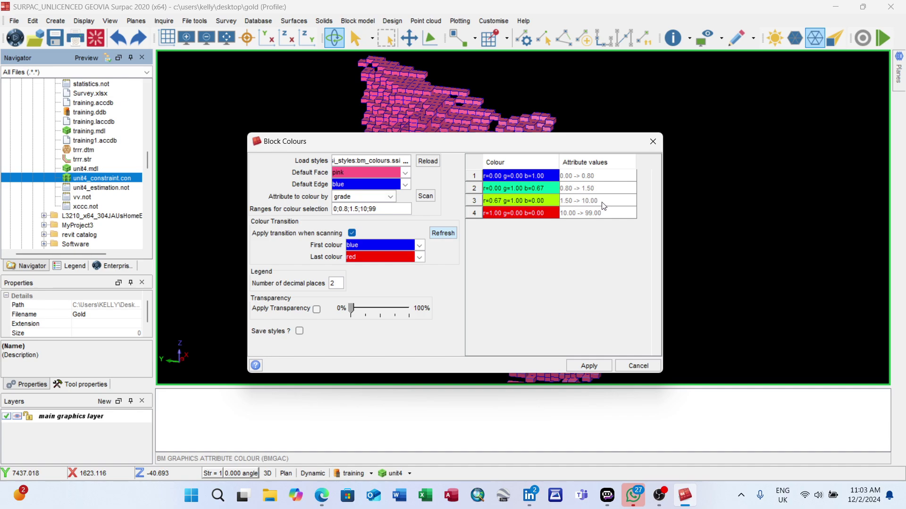
pyautogui.click(544, 204)
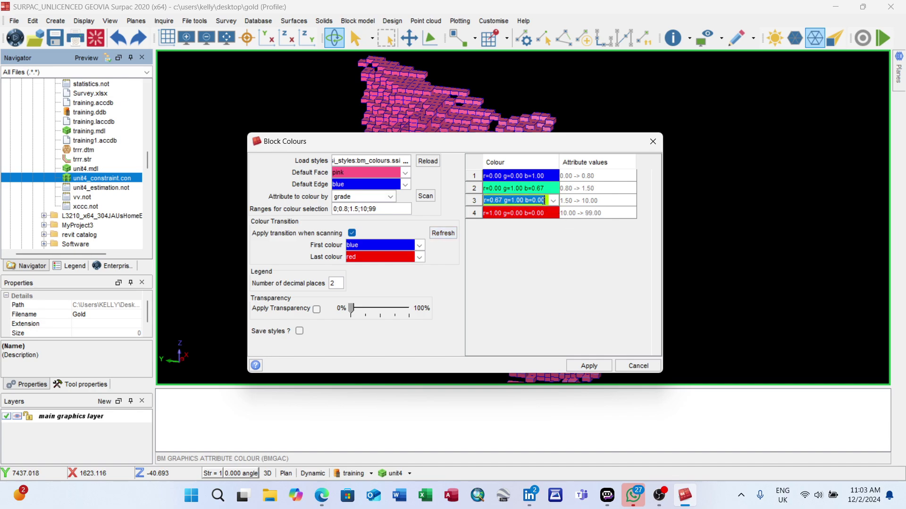
pyautogui.write('ye')
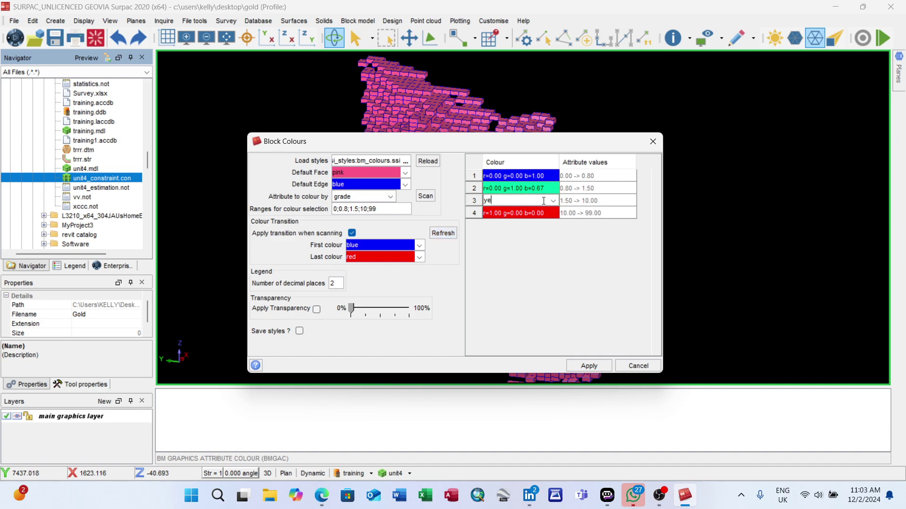
pyautogui.write('llow')
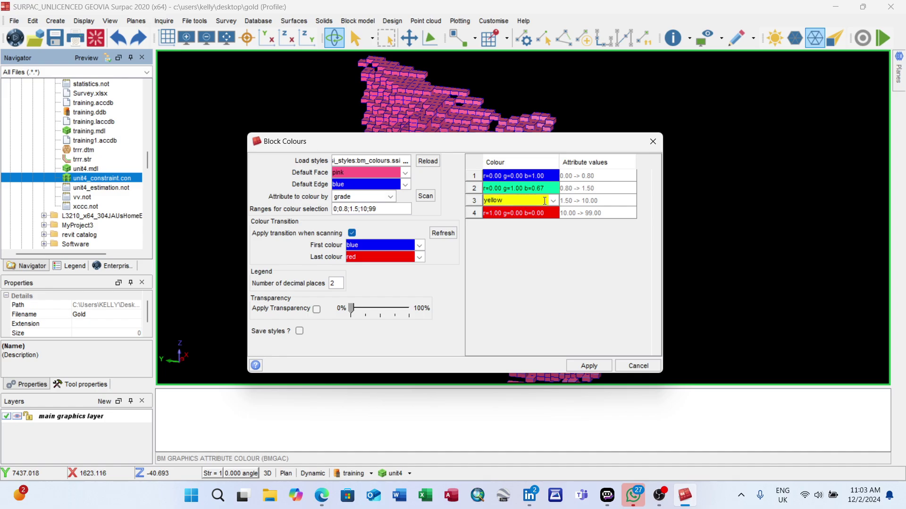
pyautogui.click(587, 364)
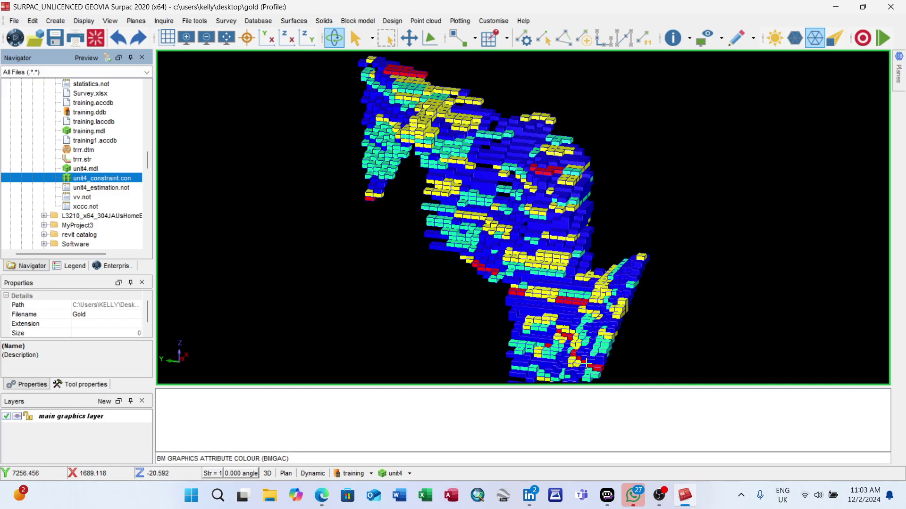
pyautogui.moveTo(544, 312); pyautogui.dragTo(582, 239)
pyautogui.scroll(5, 529, 271)
pyautogui.scroll(-3, 529, 270)
pyautogui.scroll(5, 537, 235)
pyautogui.scroll(-2, 538, 234)
pyautogui.scroll(5, 582, 239)
pyautogui.scroll(-4, 564, 204)
pyautogui.moveTo(565, 204); pyautogui.dragTo(609, 264)
pyautogui.scroll(3, 499, 220)
pyautogui.scroll(-1, 497, 219)
pyautogui.scroll(2, 557, 190)
pyautogui.scroll(3, 608, 264)
pyautogui.scroll(-3, 650, 356)
pyautogui.scroll(3, 594, 302)
pyautogui.scroll(-4, 499, 225)
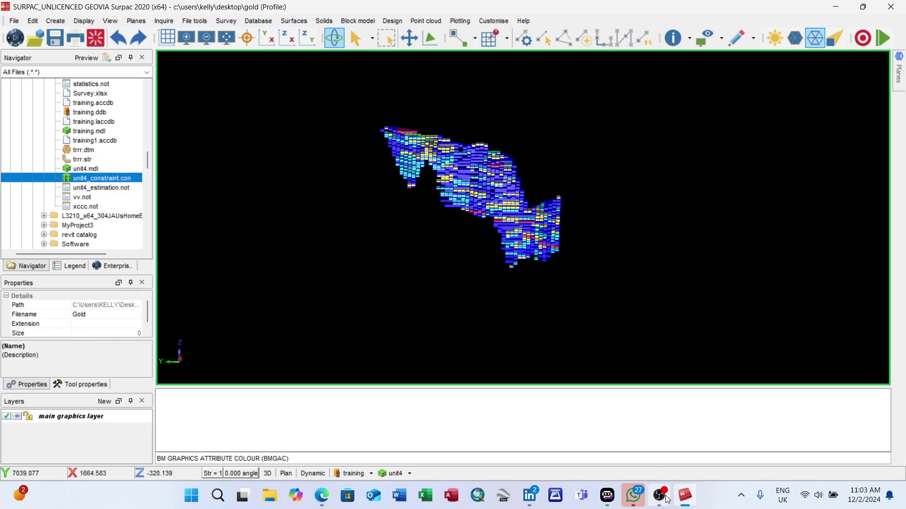